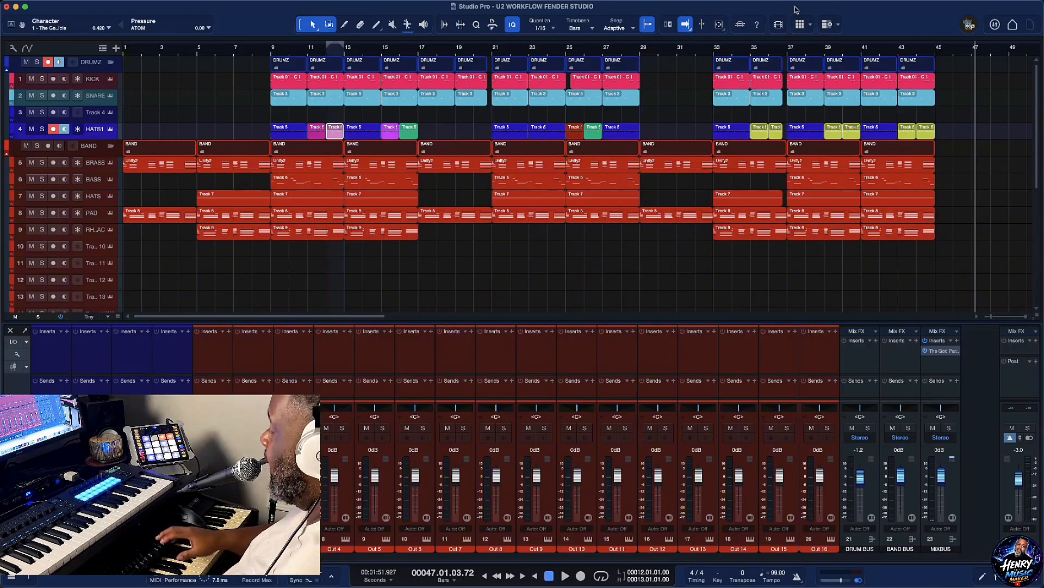
Open the BRASS track's Unify2 instrument and collapse its PAD layer
key(comma)
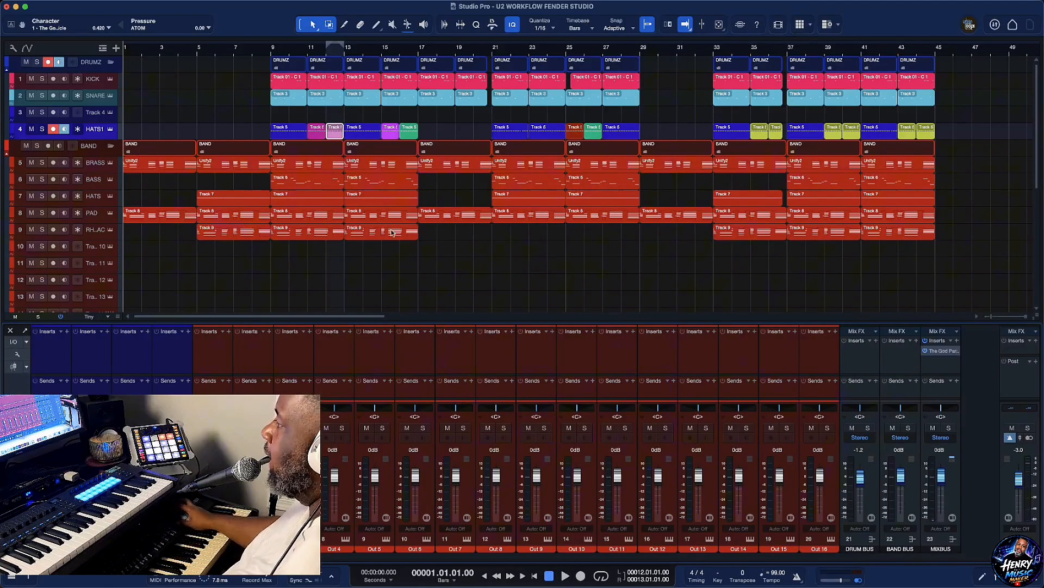
click(111, 163)
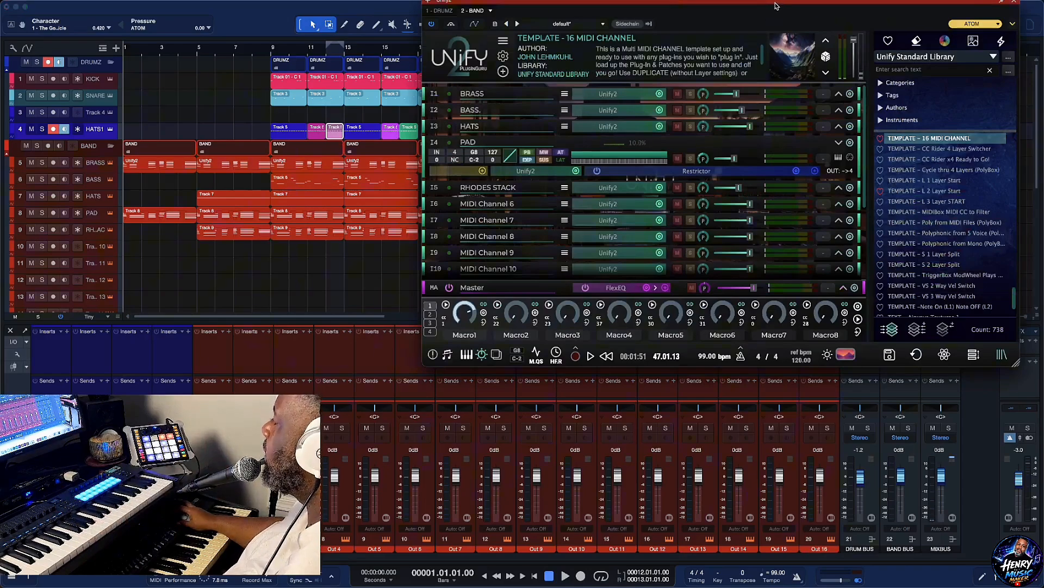
drag(776, 6, 574, 59)
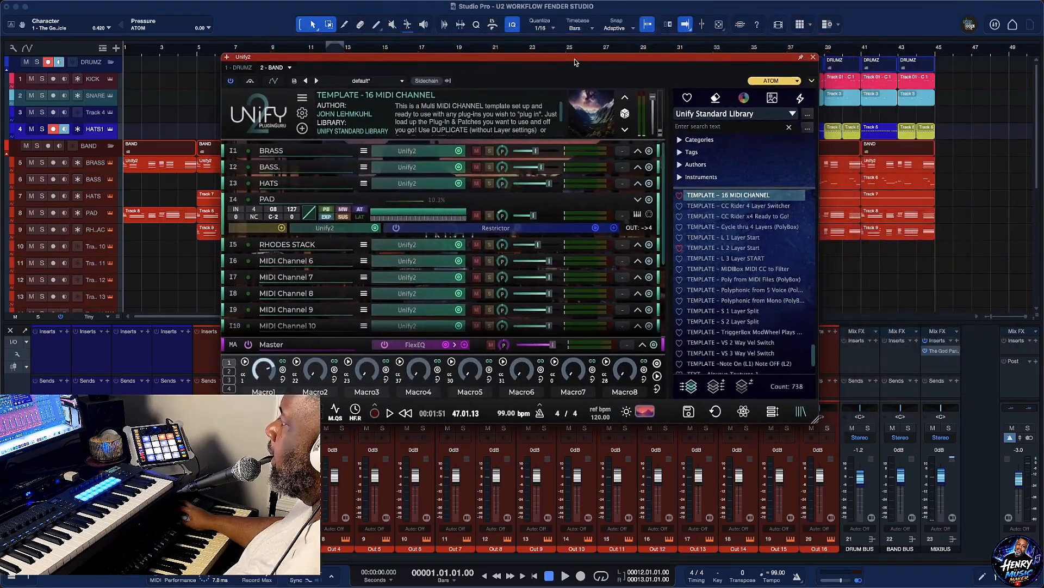
click(639, 202)
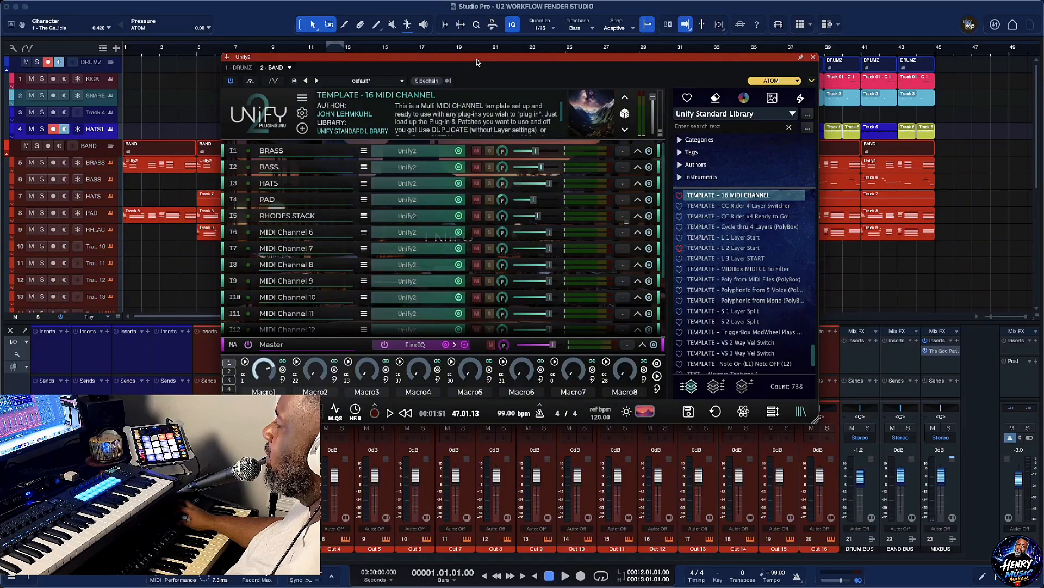
drag(478, 61, 521, 56)
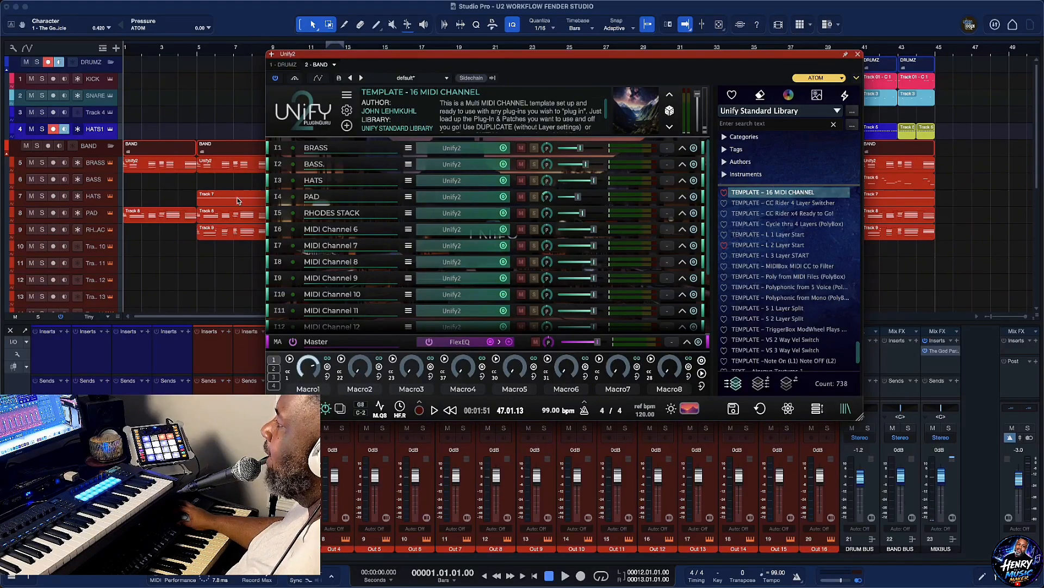
Select track 9 below PAD and inspect the layers nested inside the RHODES STACK patch
click(96, 215)
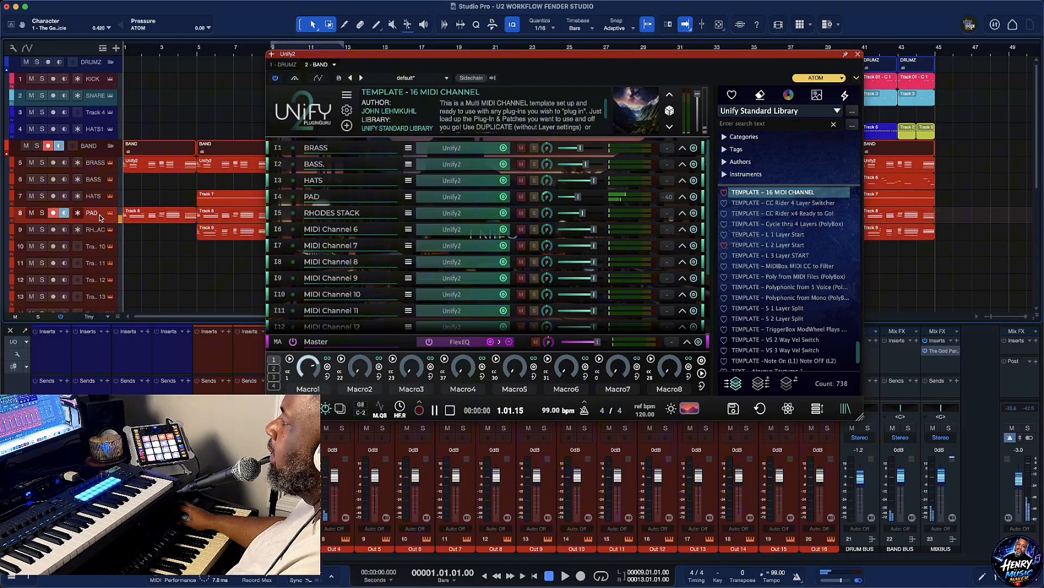
click(91, 230)
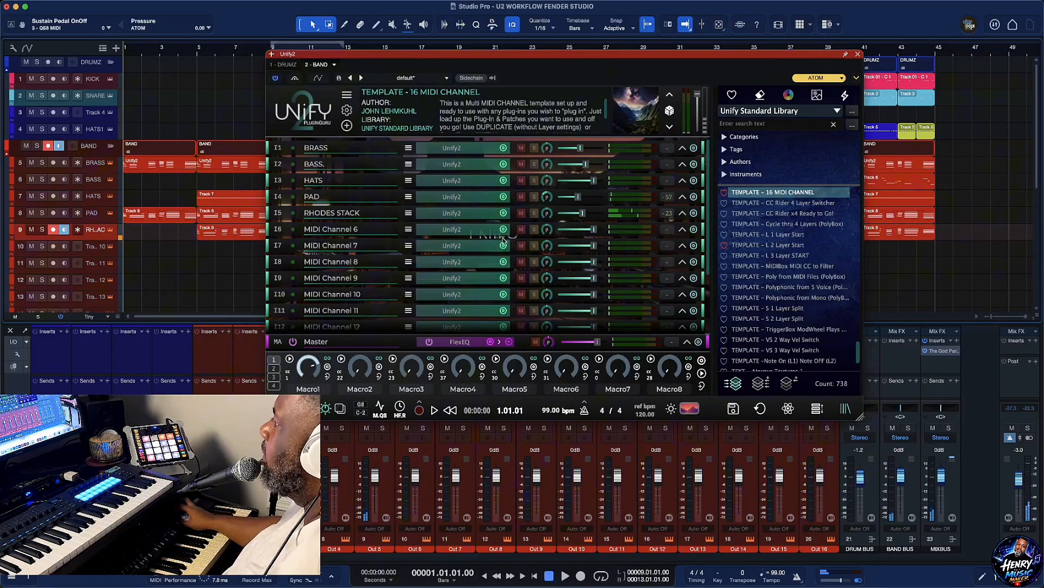
click(465, 214)
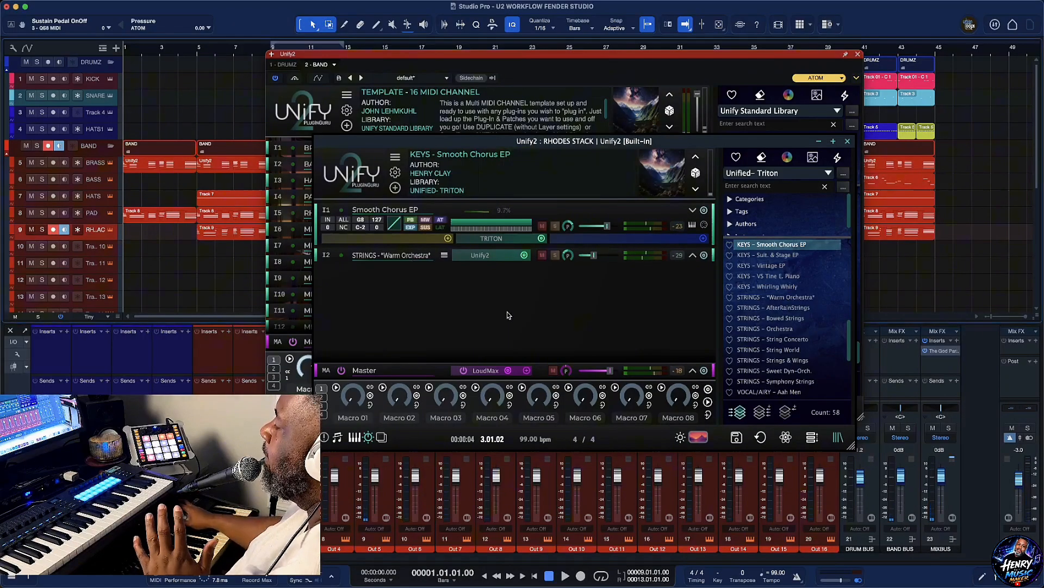
click(693, 212)
click(693, 212)
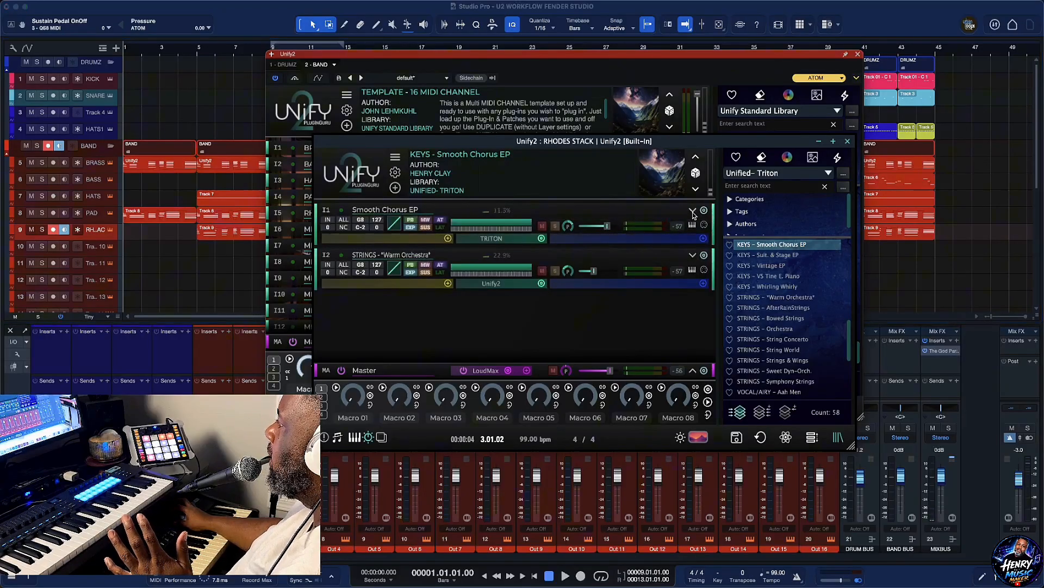
click(693, 213)
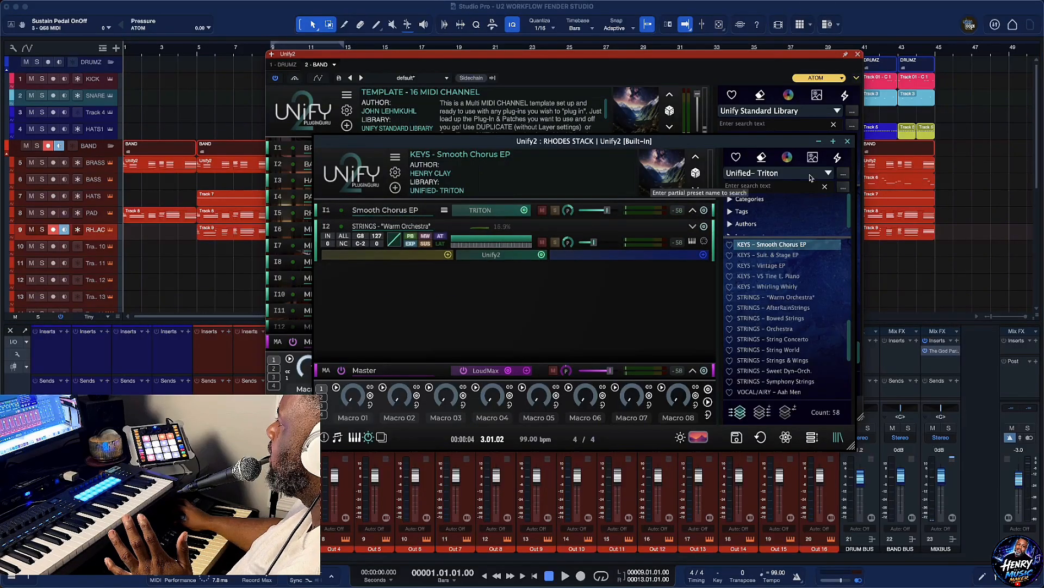
click(847, 141)
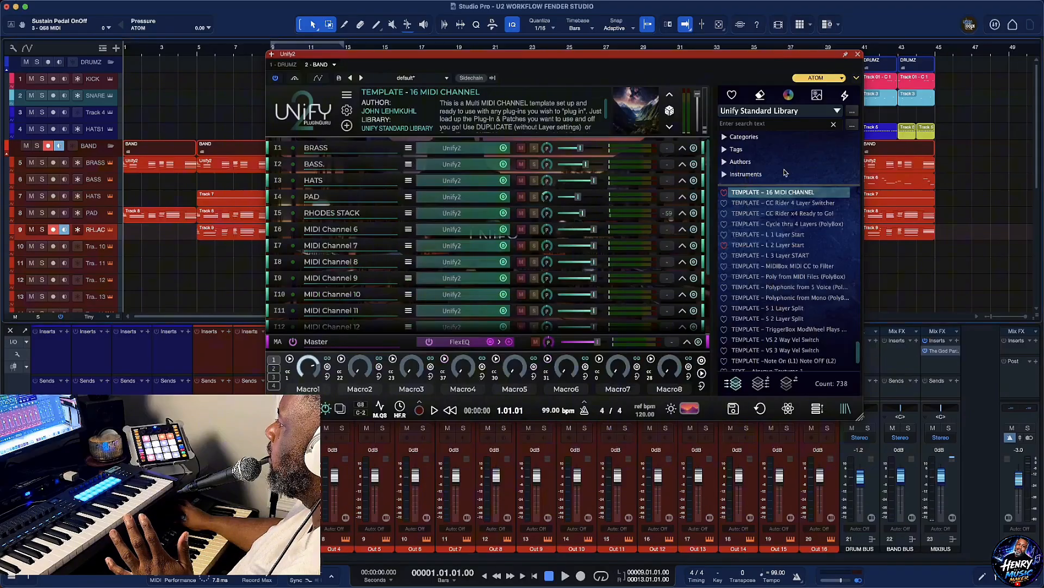
Open the RHODES STACK layer's nested Unify2 and switch its patch library to Unify SuperMega Sampler
click(683, 213)
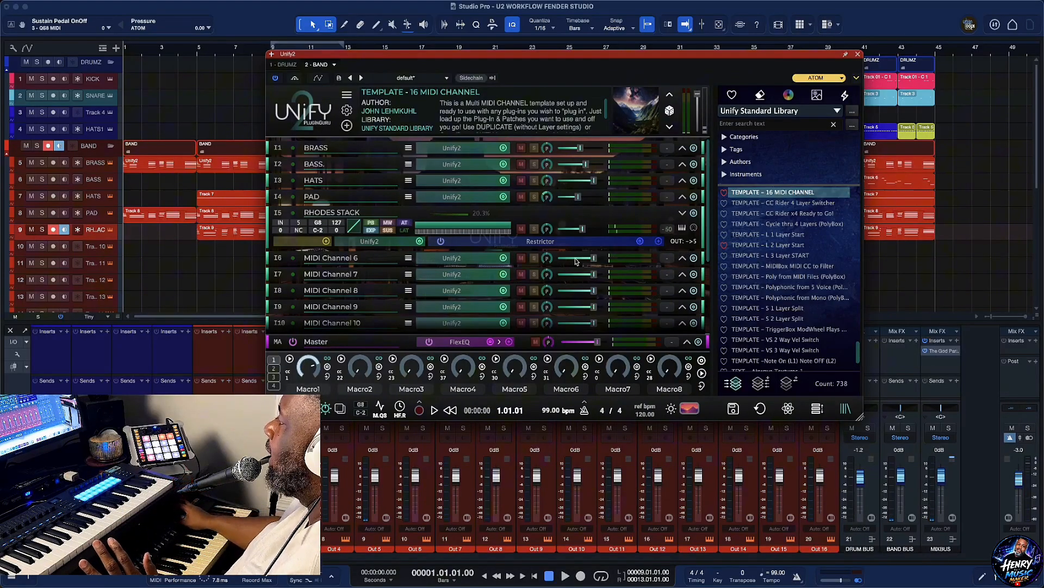
click(374, 243)
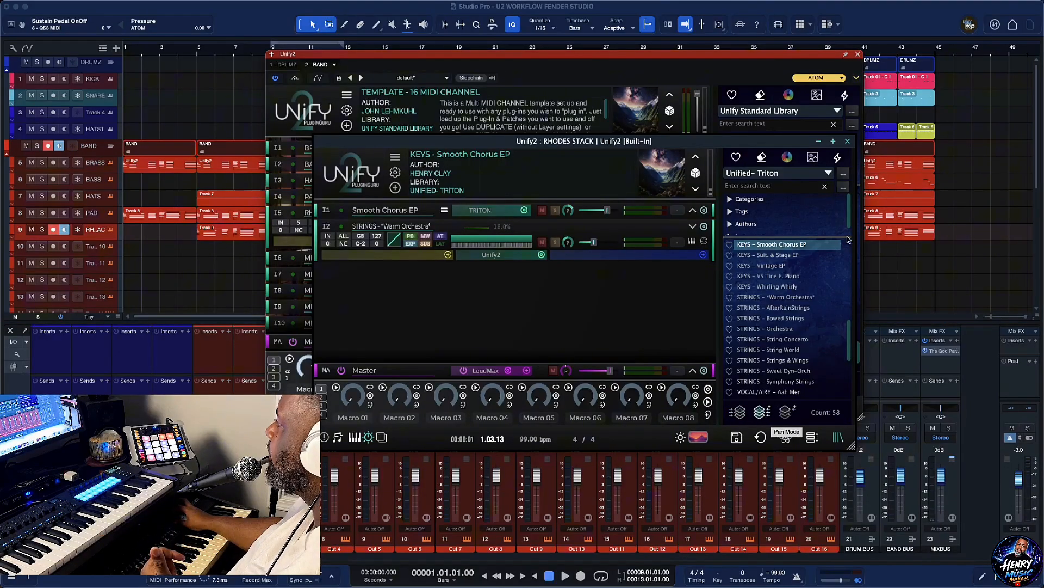
click(828, 173)
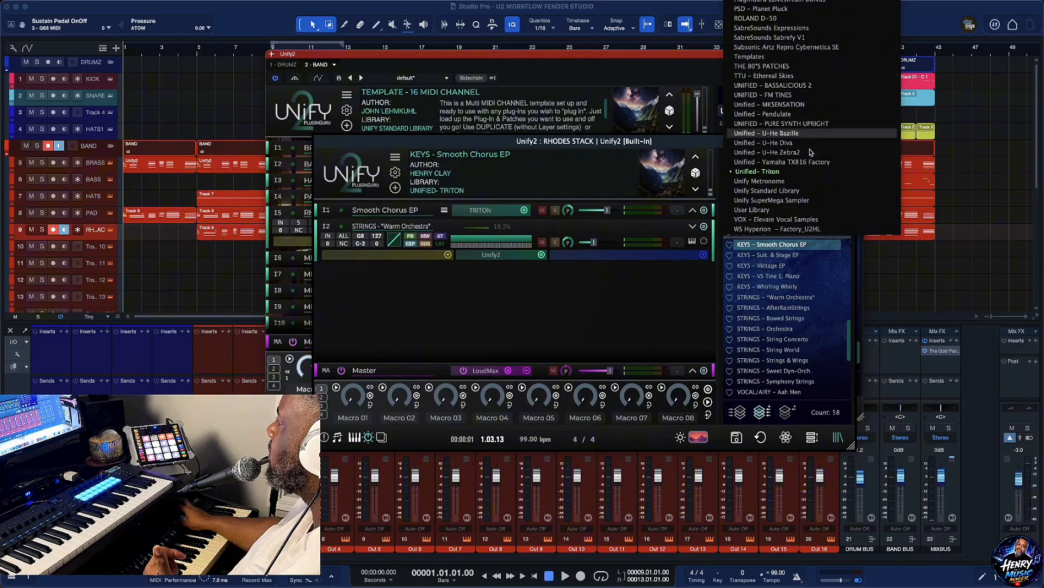
click(810, 200)
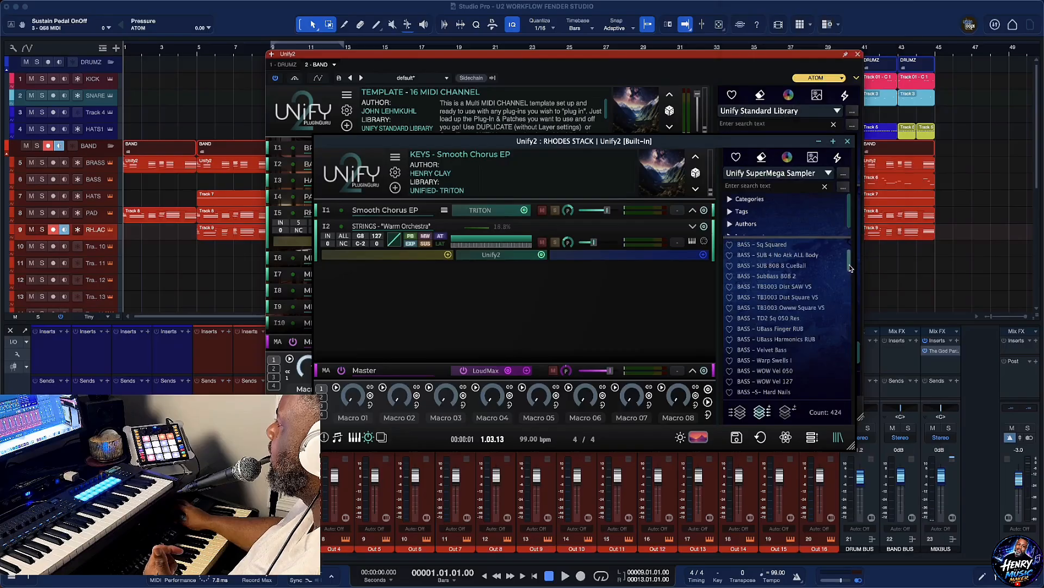
Add the KEY - Bon Marimba patch as a third layer of the RHODES STACK and lower its mix level
drag(851, 268, 841, 364)
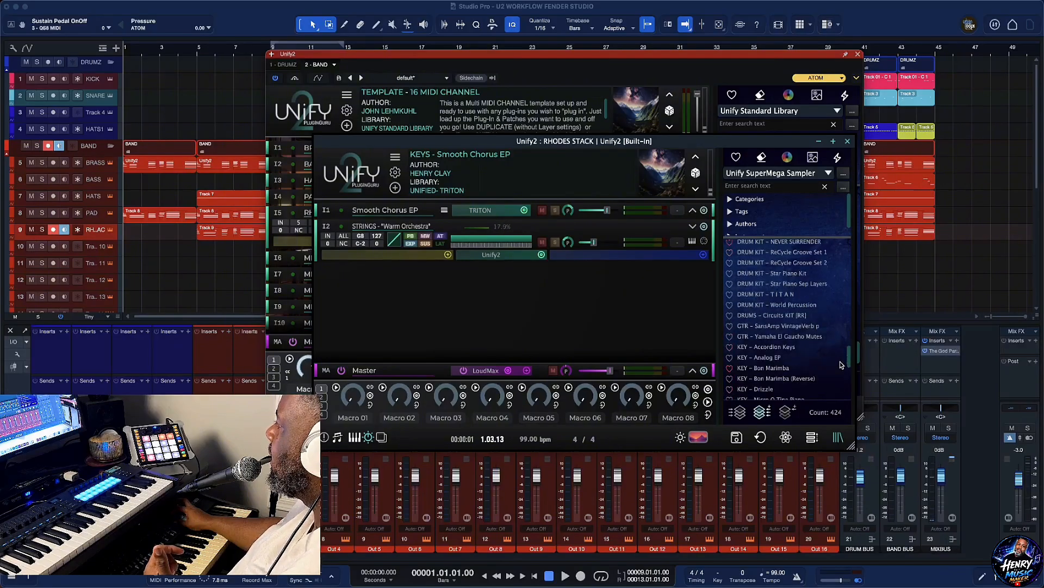
scroll(840, 365, down, 3)
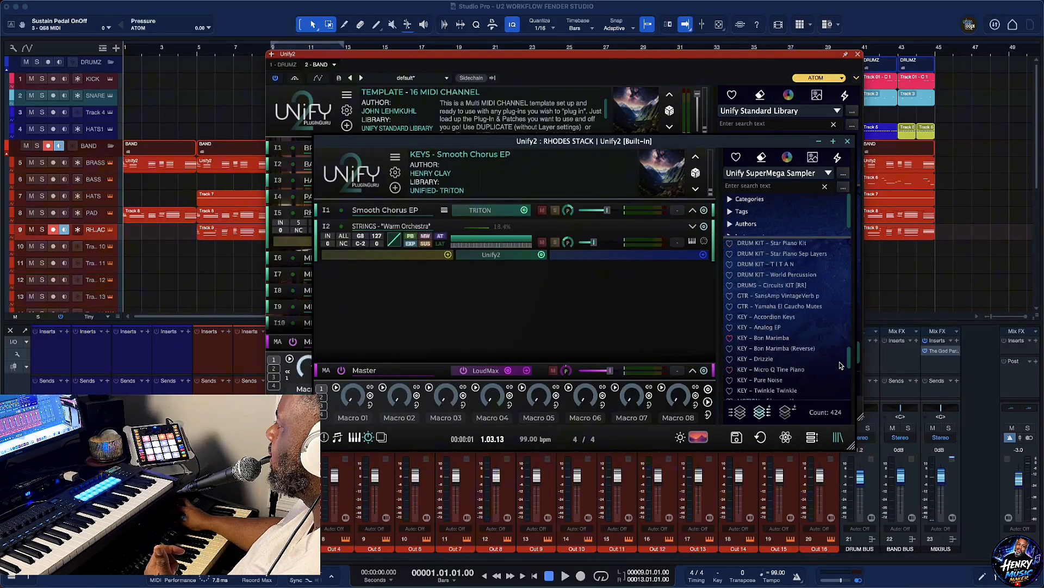
scroll(842, 366, down, 1)
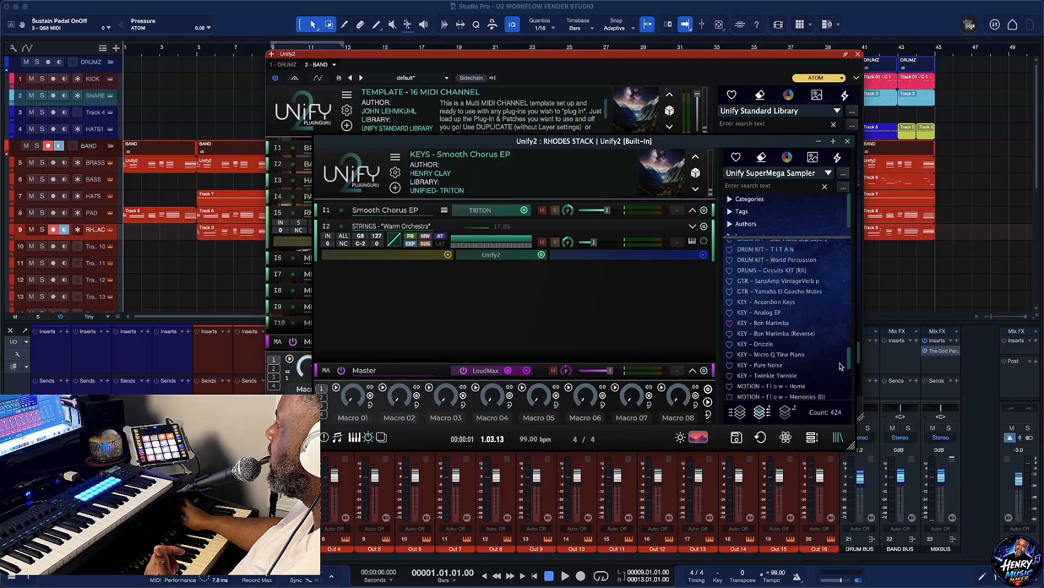
scroll(841, 366, up, 1)
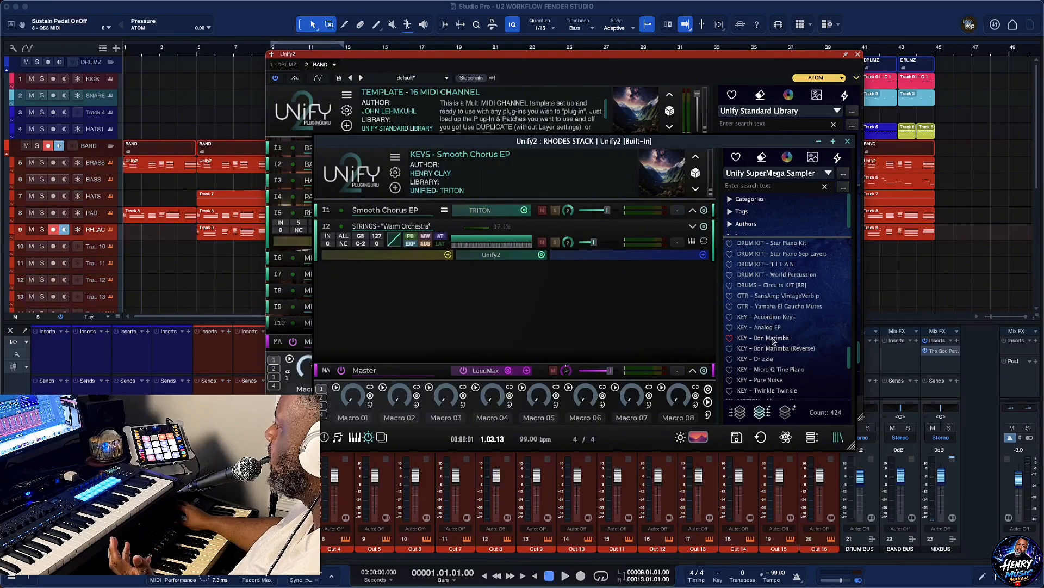
drag(772, 341, 706, 347)
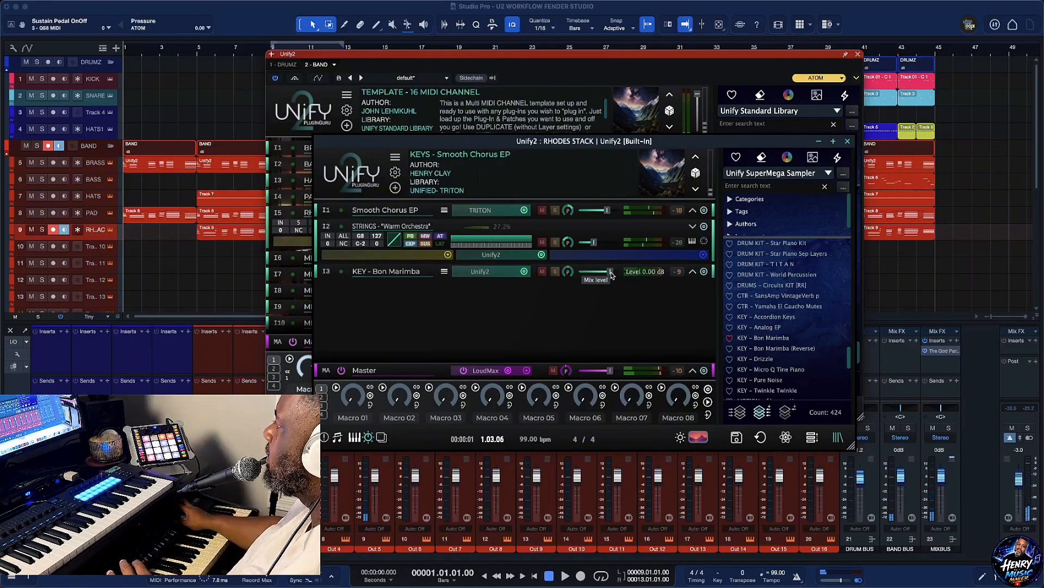
drag(611, 275, 608, 275)
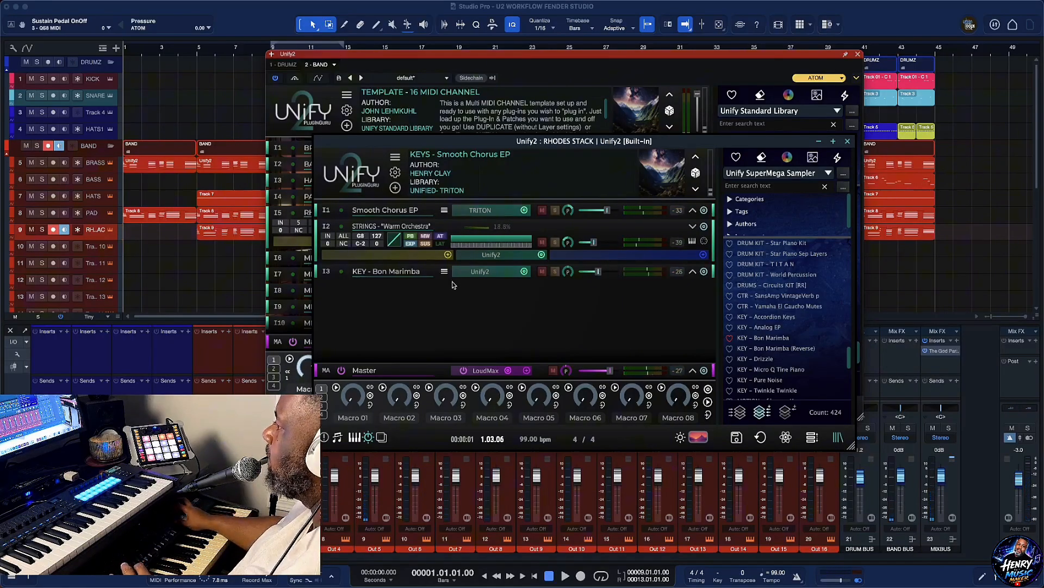
Solo track 9 and start playback from bar 9
click(42, 230)
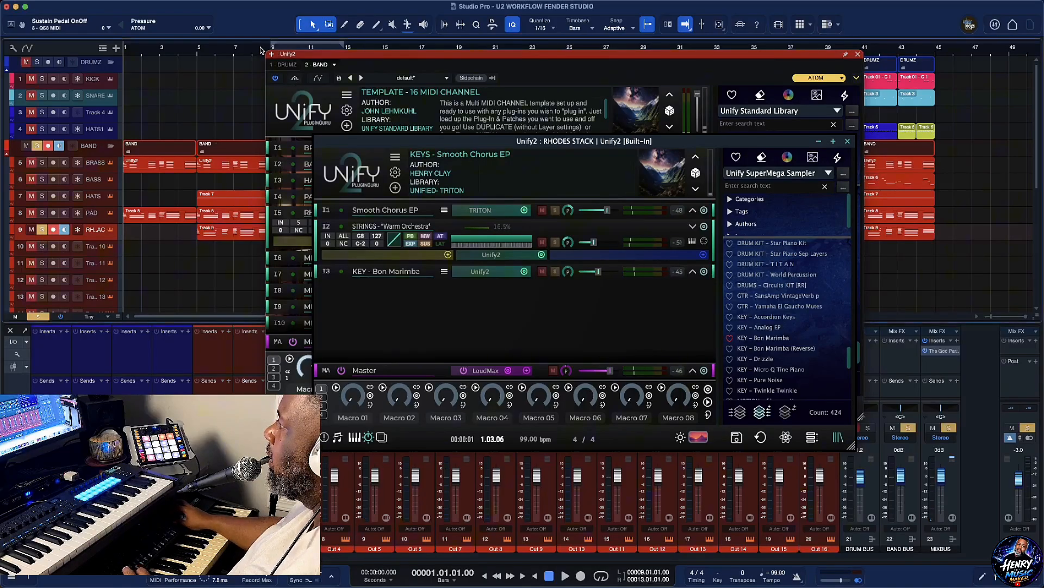
click(304, 57)
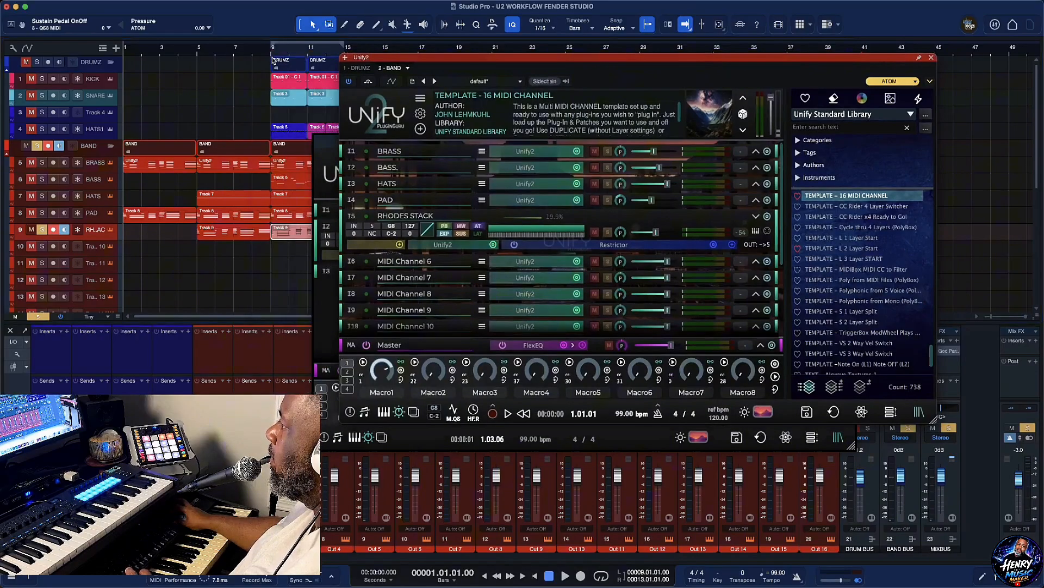
click(274, 61)
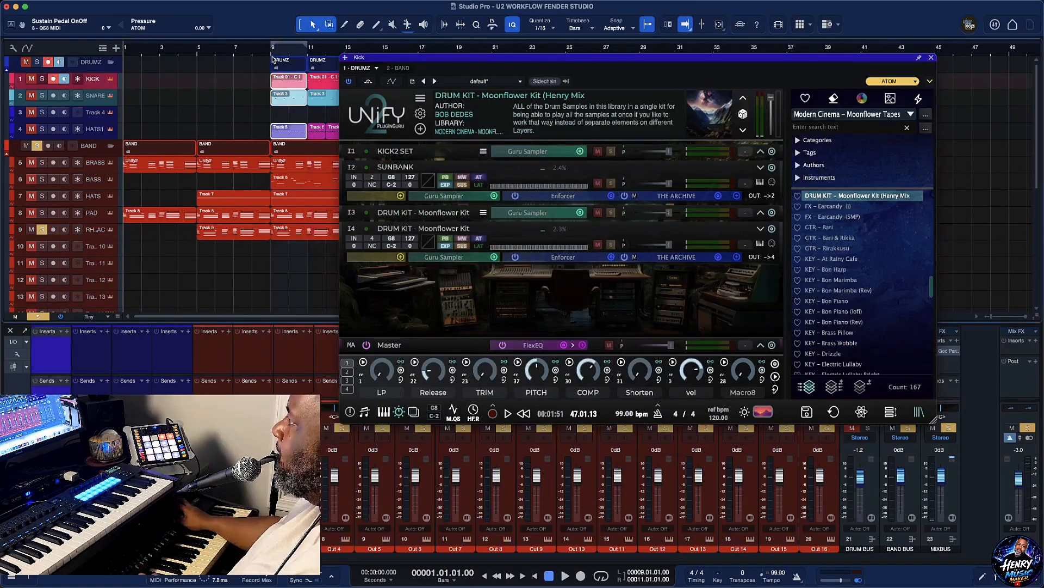
click(269, 53)
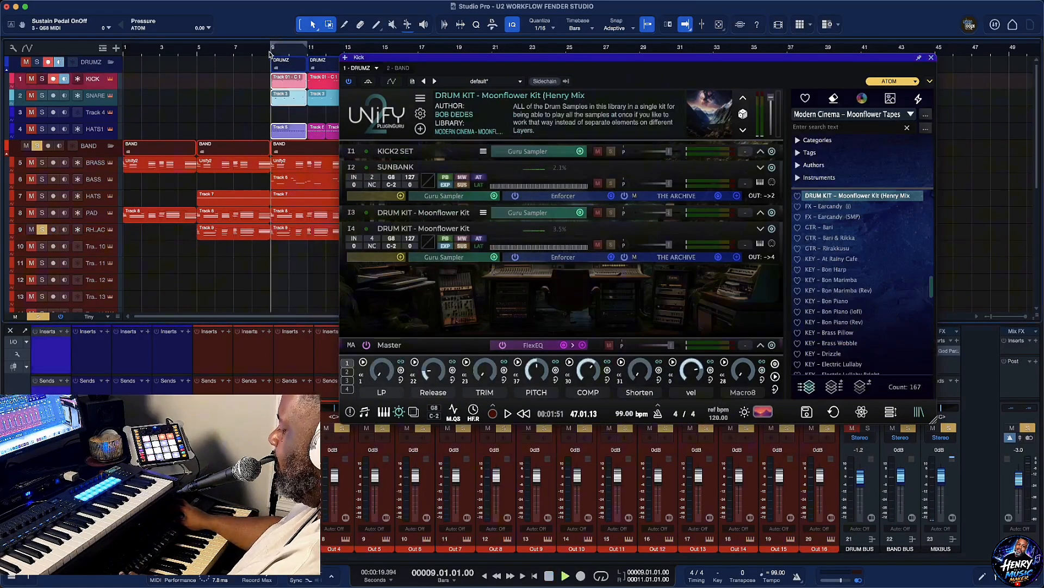
key(space)
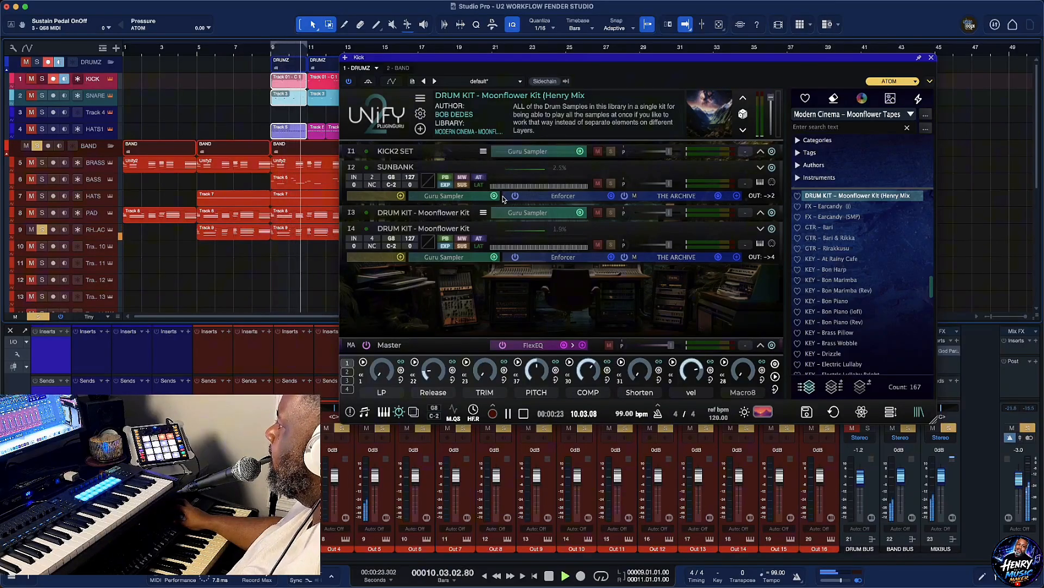
Reopen the RHODES STACK's nested Unify2 and play track 9 looped from bar 9 to bar 13
click(106, 231)
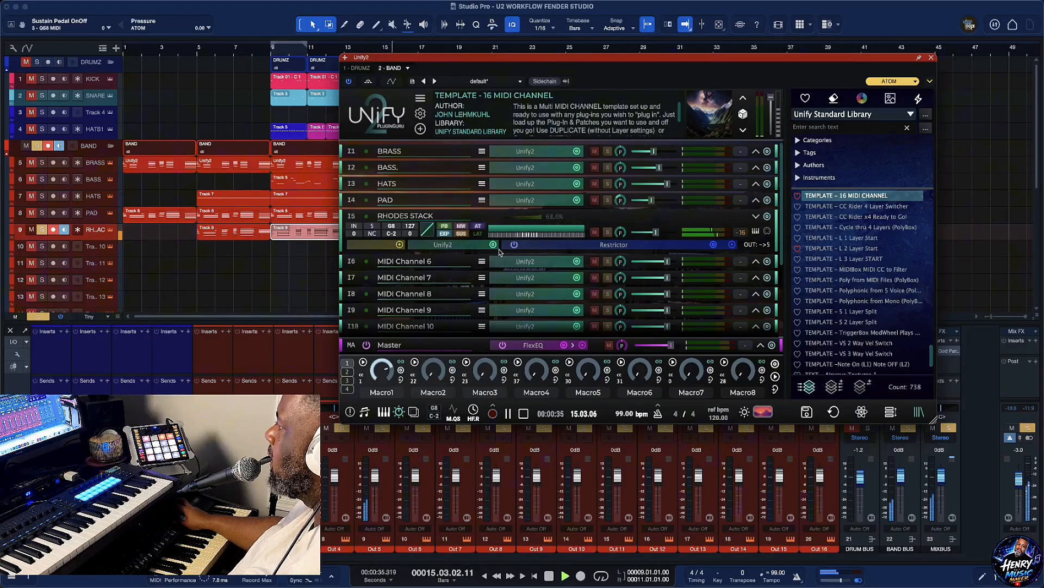
click(459, 245)
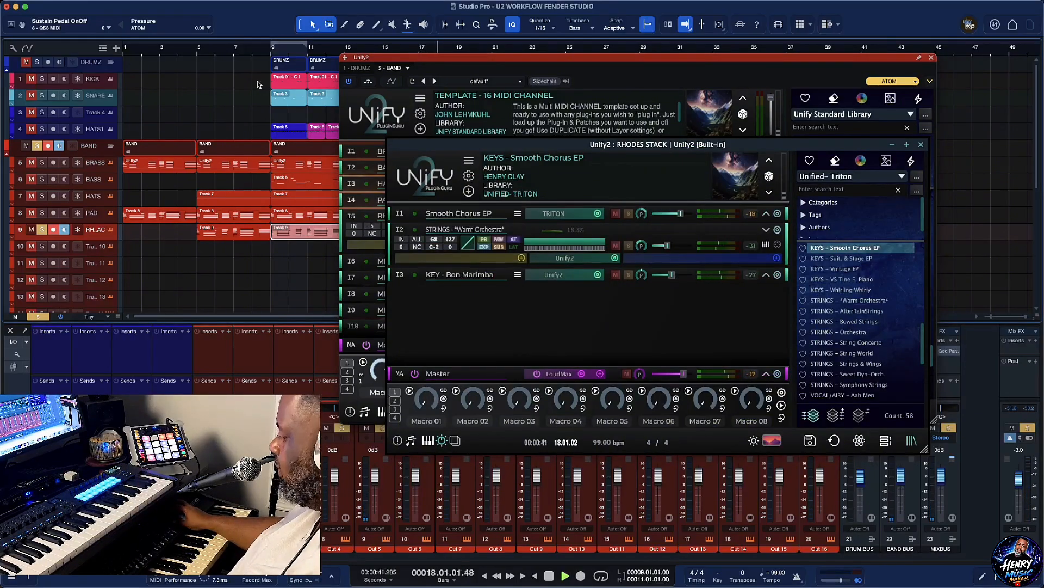
key(p)
key(space)
click(272, 53)
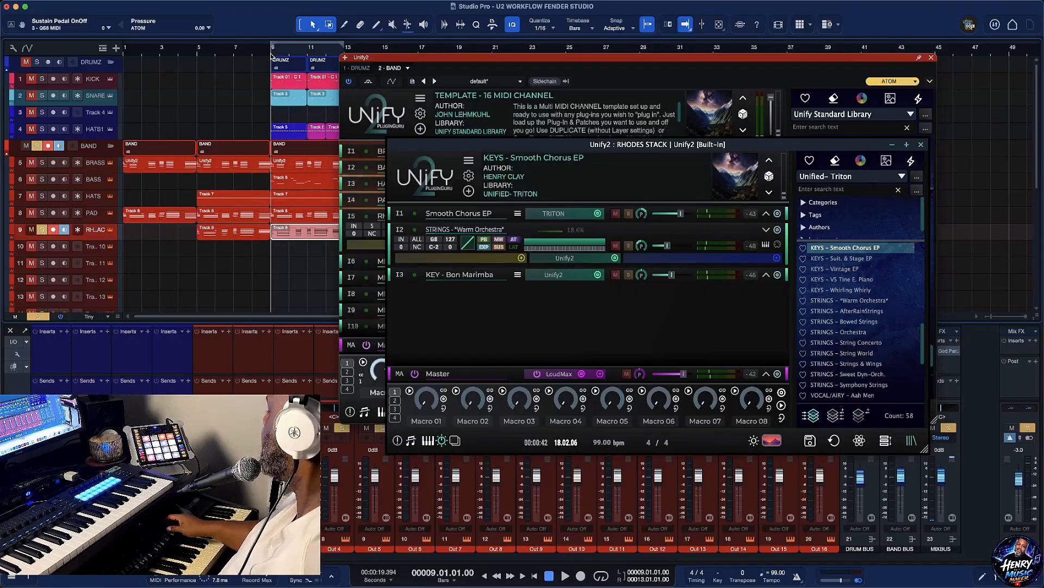
key(slash)
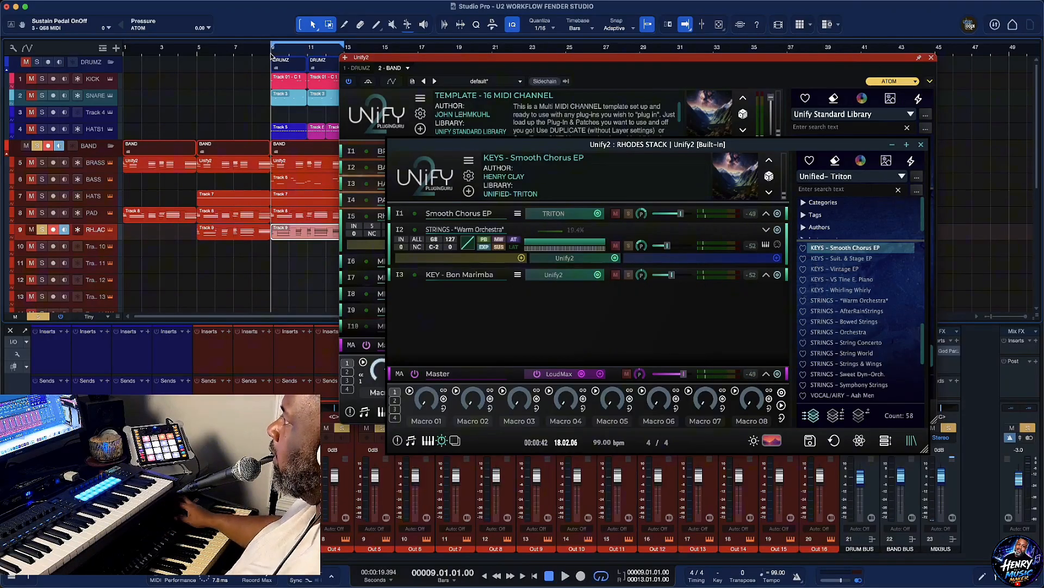
key(space)
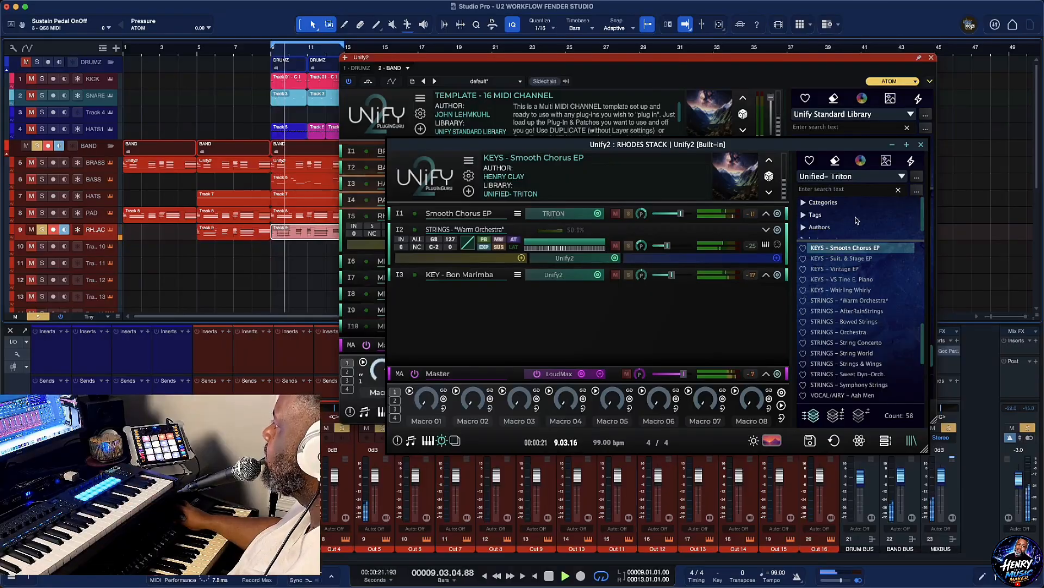
Unsolo track 9 to hear the full arrangement, and close the Unify2 windows, ending playback
click(921, 145)
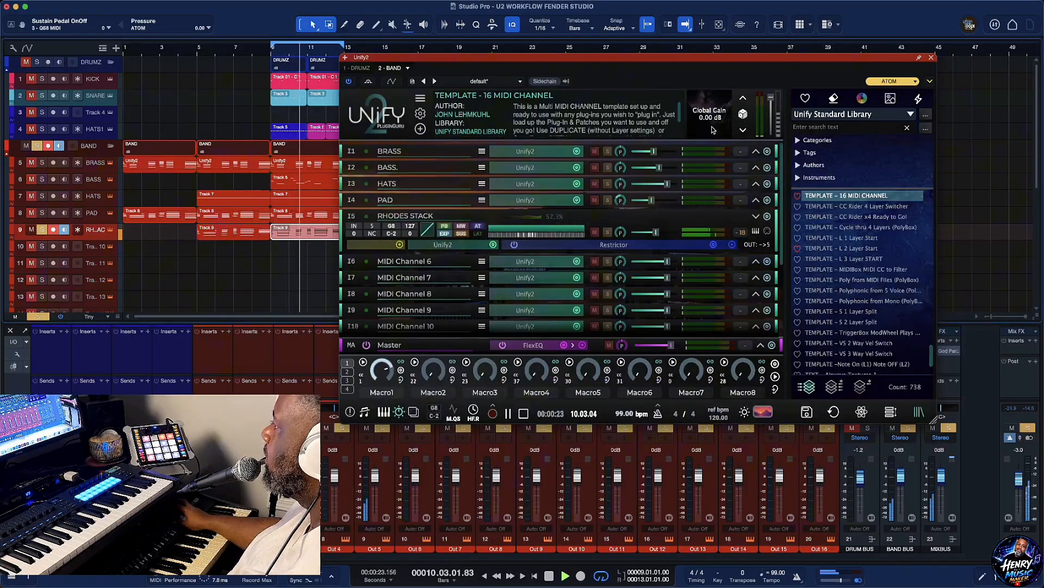
click(42, 230)
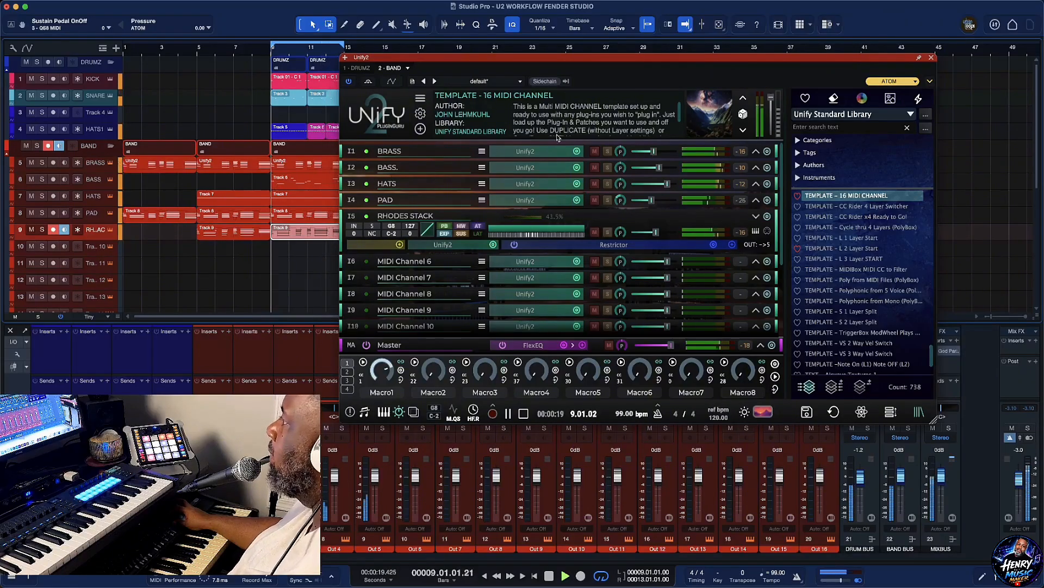
click(930, 58)
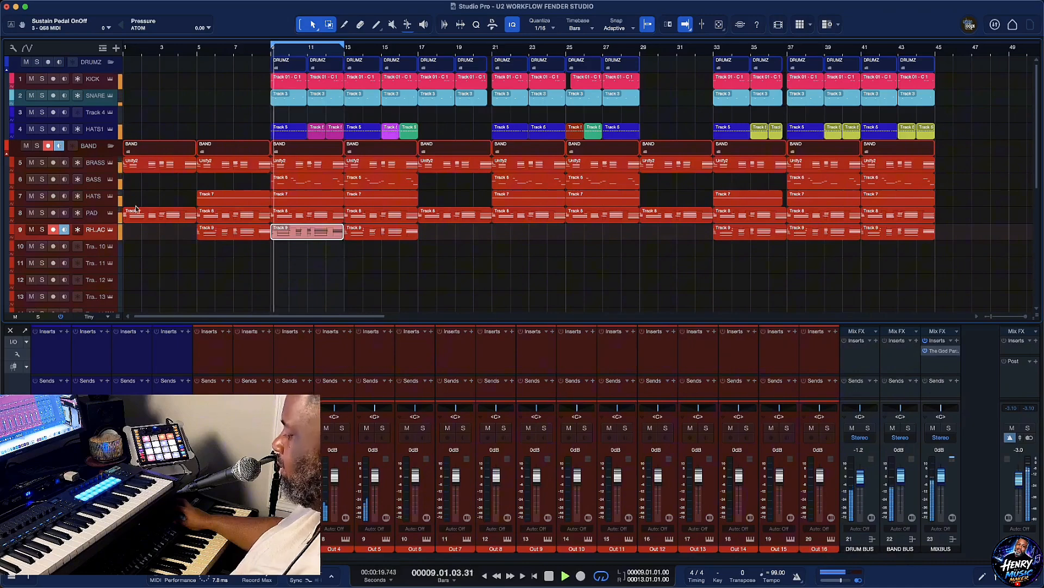
key(space)
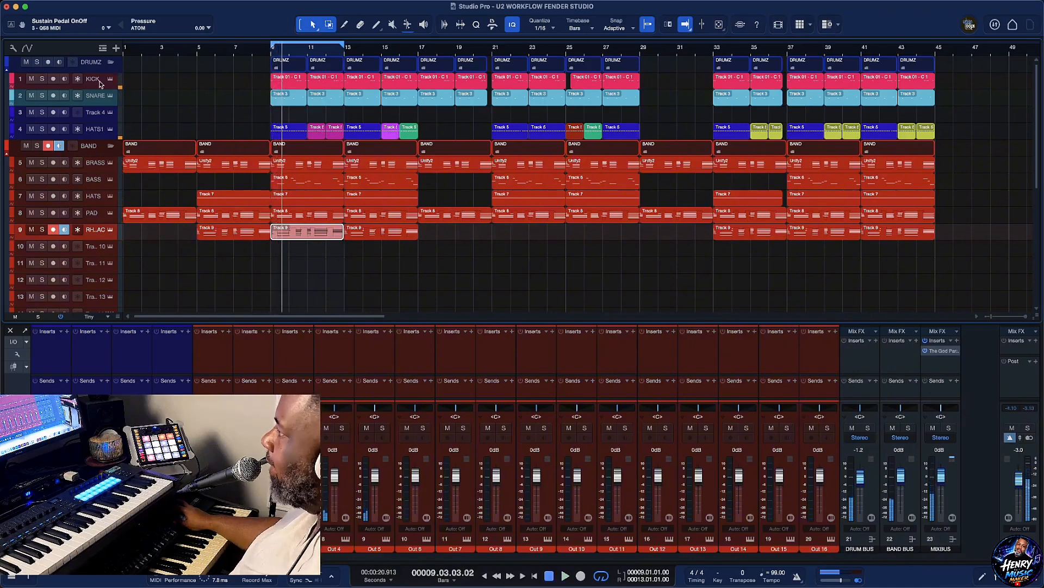
Collapse the BAND folder and leave the DRUMZ folder expanded to list its four drum tracks
click(110, 63)
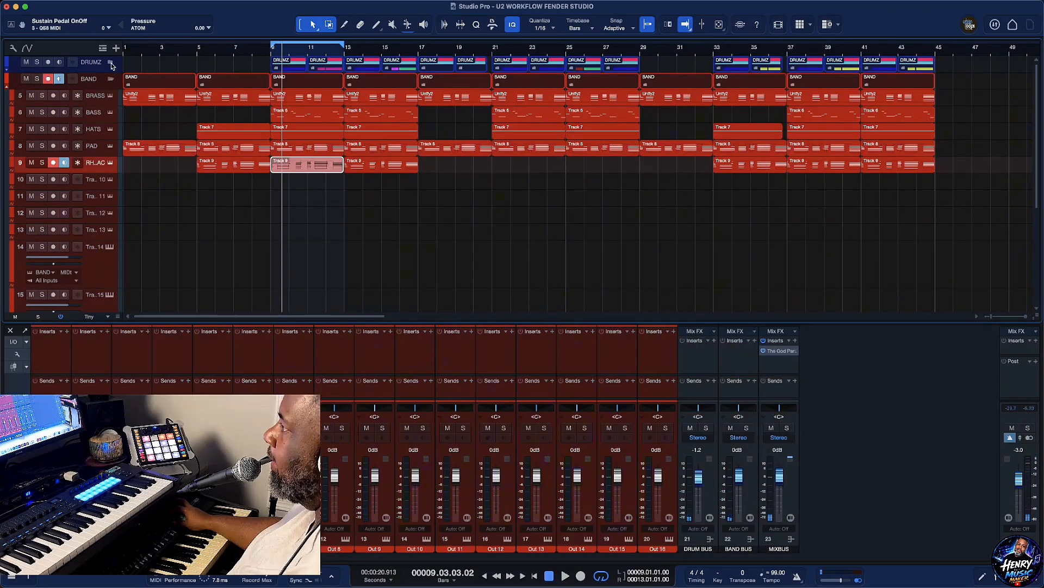
click(111, 79)
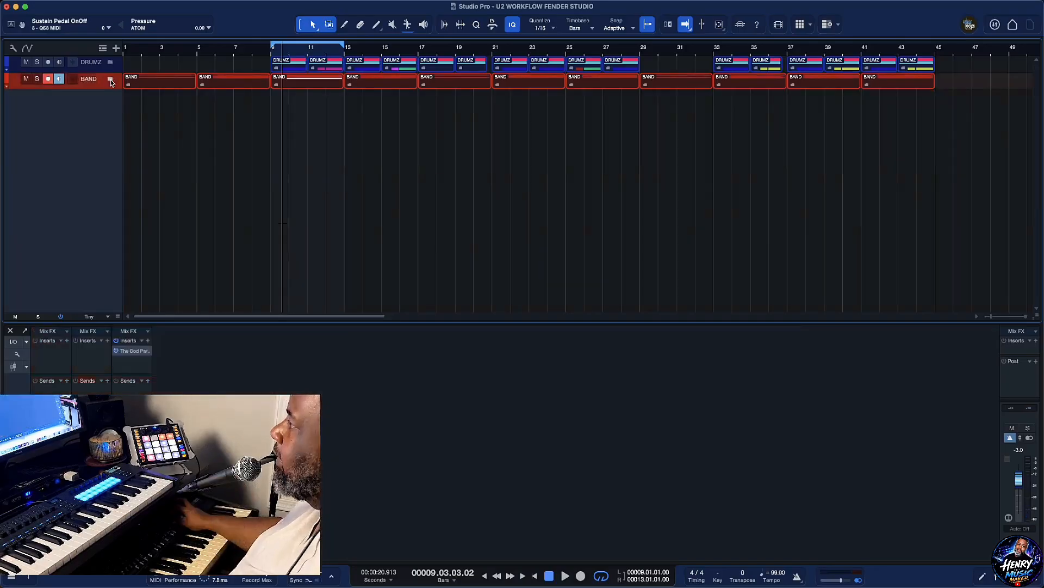
click(110, 63)
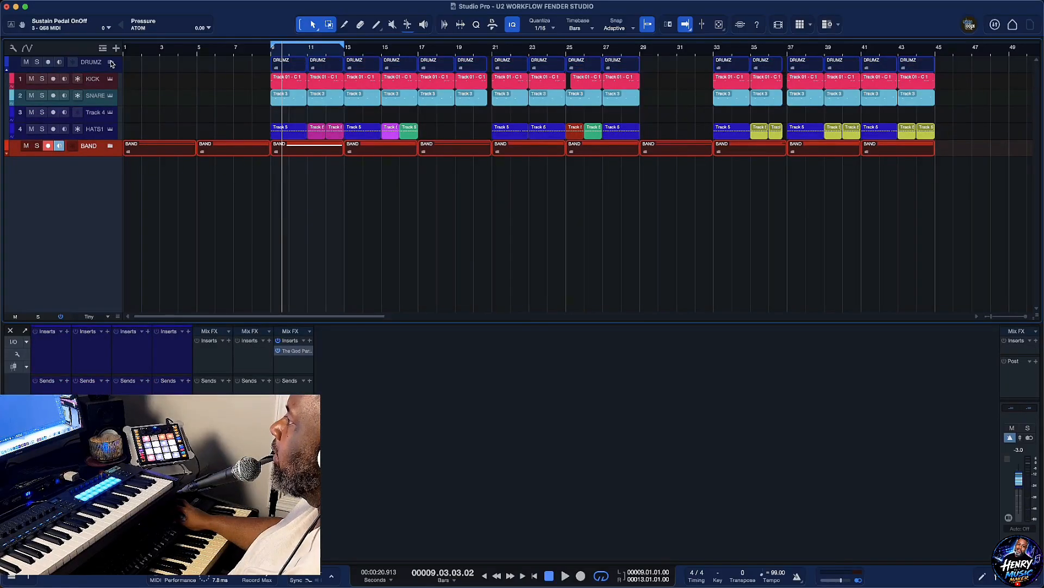
click(111, 62)
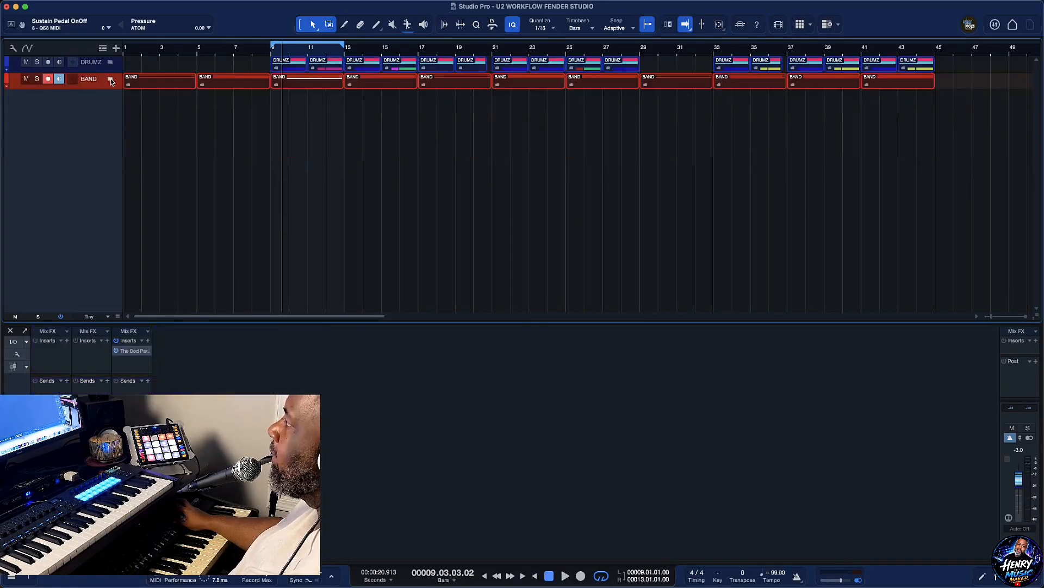
click(110, 79)
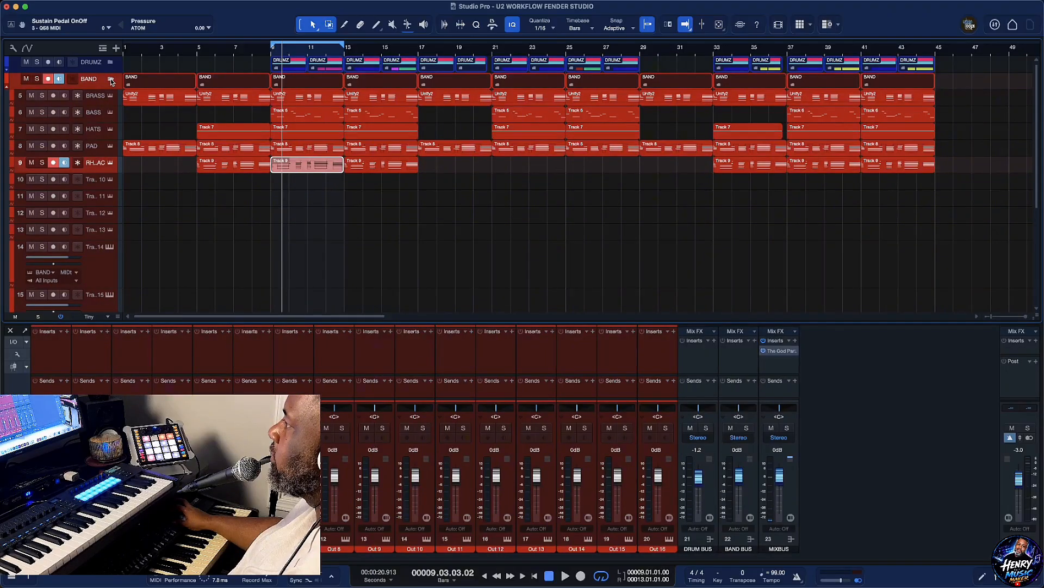
click(110, 79)
click(110, 64)
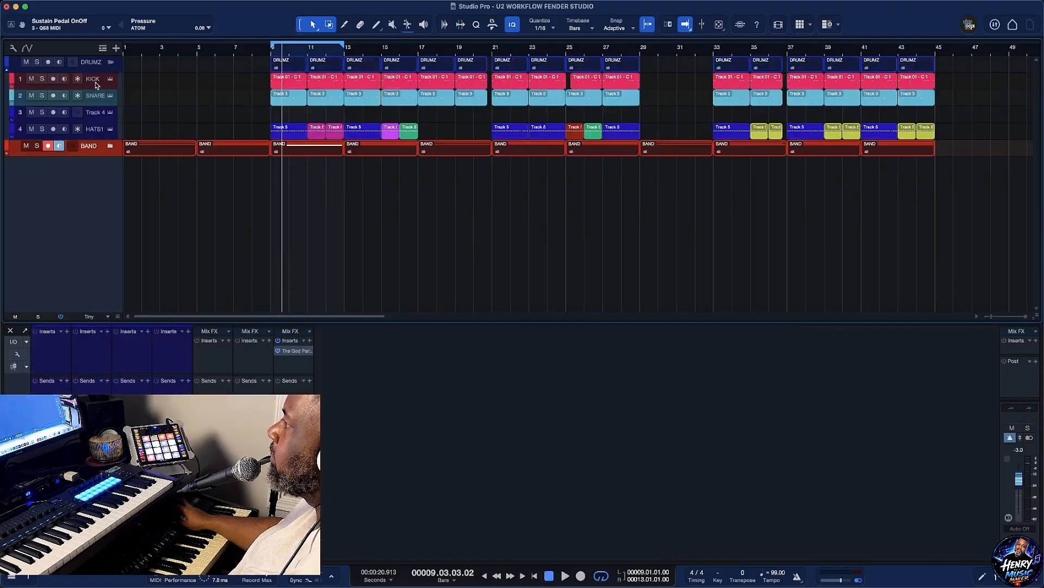
Open the KICK track's Unify2 drum kit, audition KICK, SNARE, Track 4 and HATS1 through it, and close its window
click(95, 85)
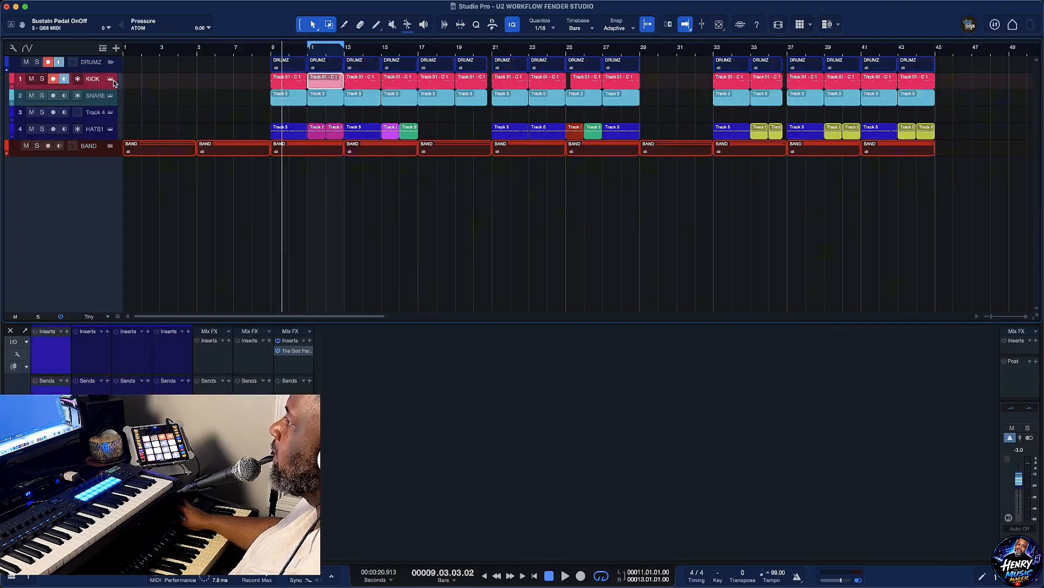
click(111, 80)
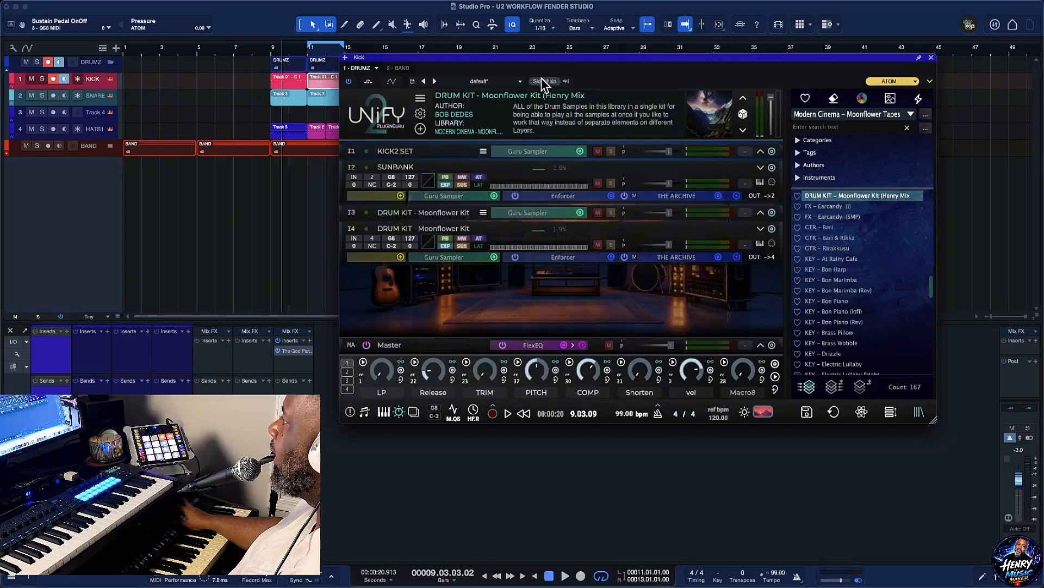
drag(593, 65, 535, 58)
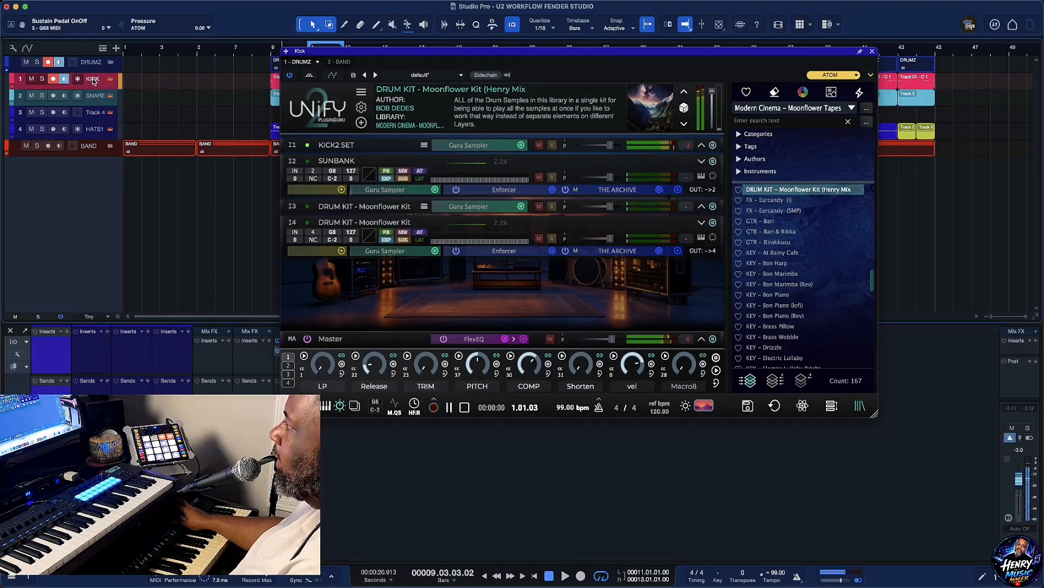
click(94, 100)
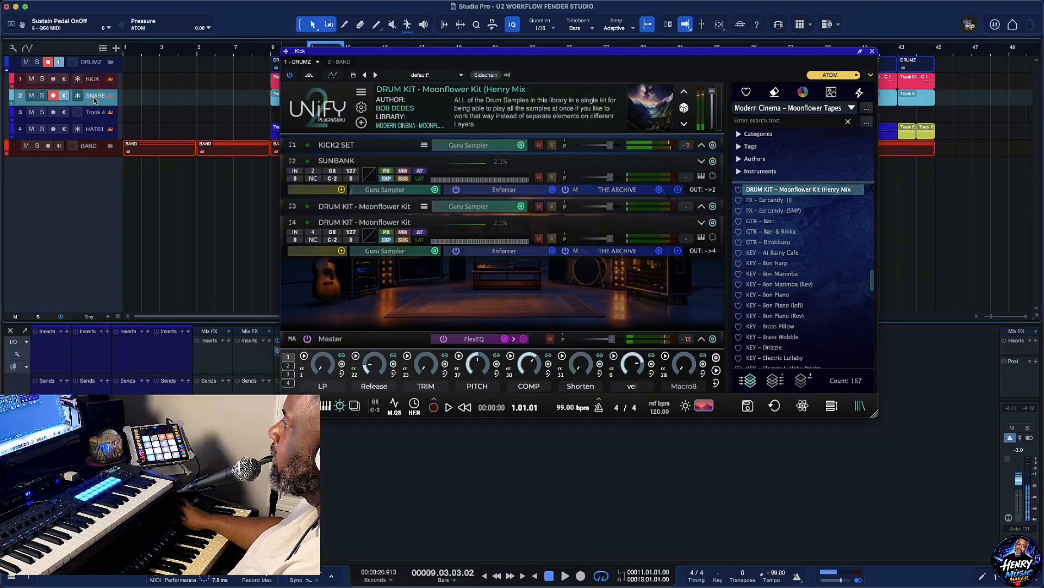
click(95, 113)
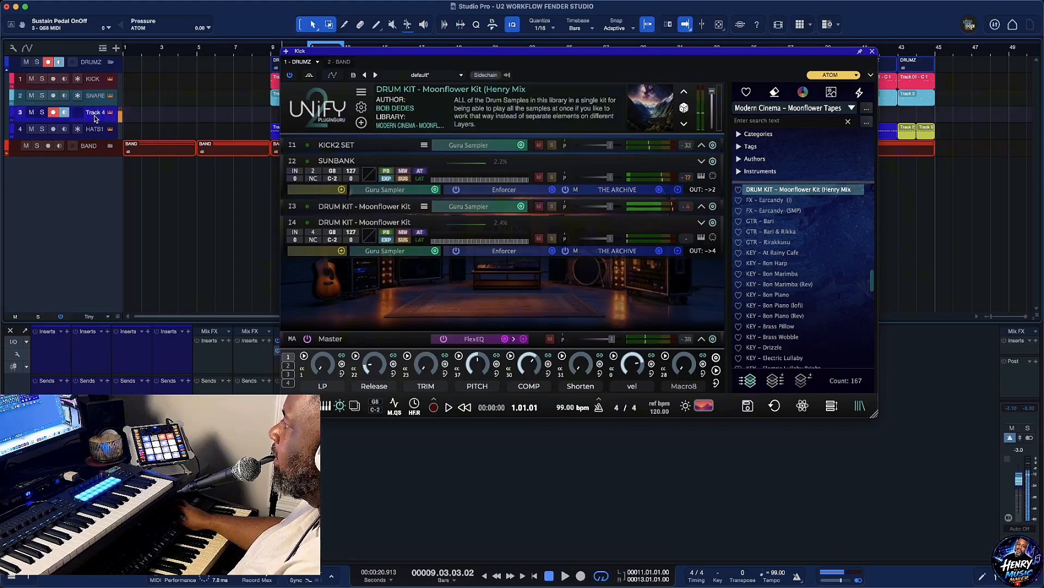
click(95, 130)
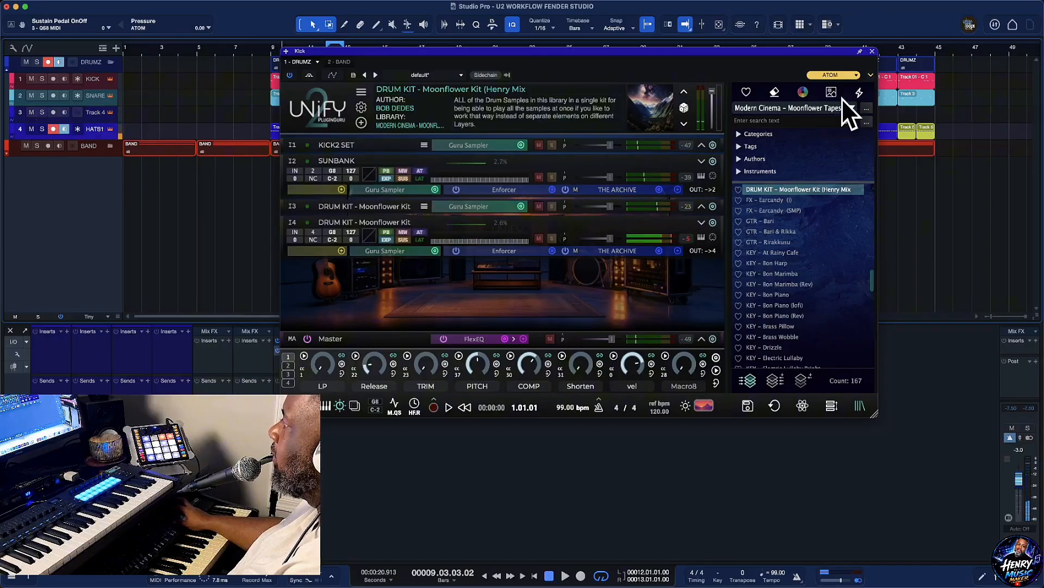
click(872, 52)
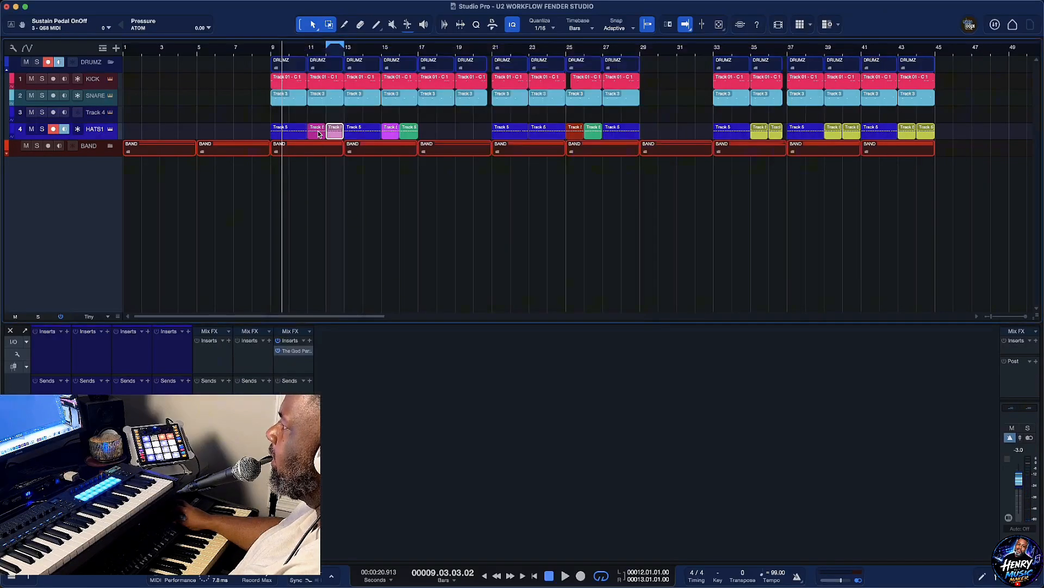
Copy the SNARE clip at bar 9 onto Track 4 and play the loop from bar 9
click(285, 101)
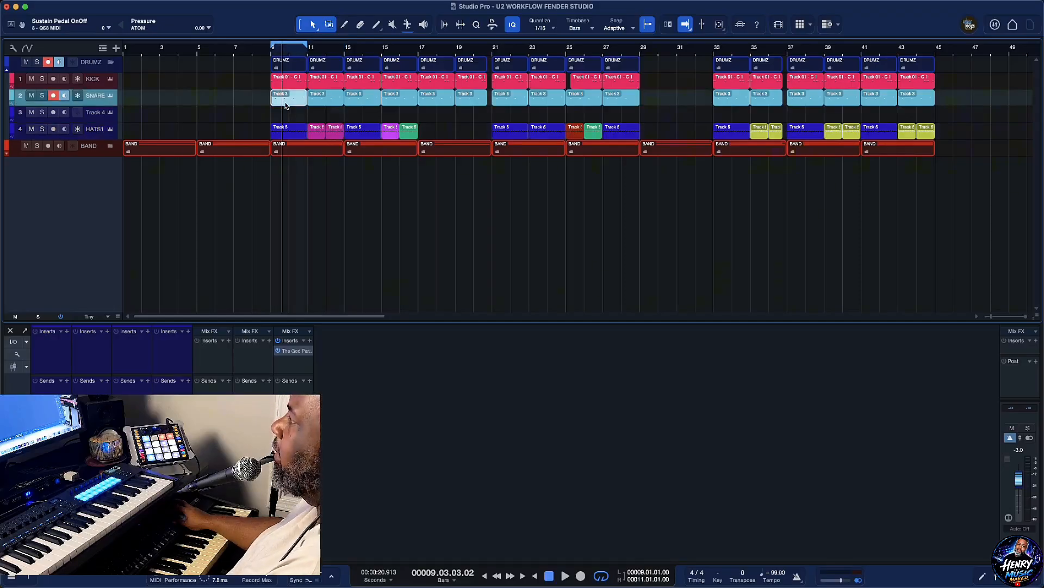
drag(285, 105, 287, 111)
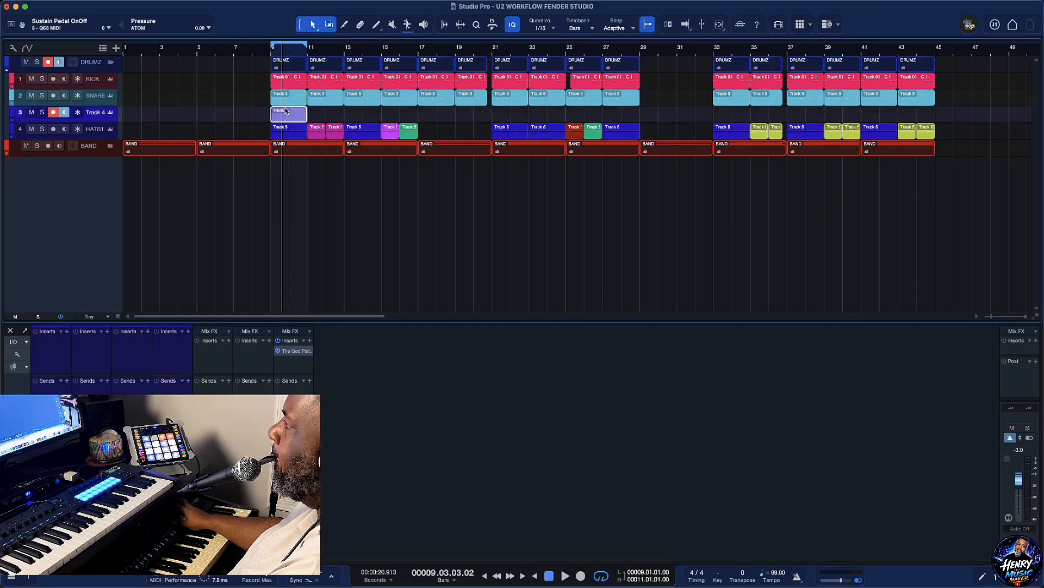
click(273, 55)
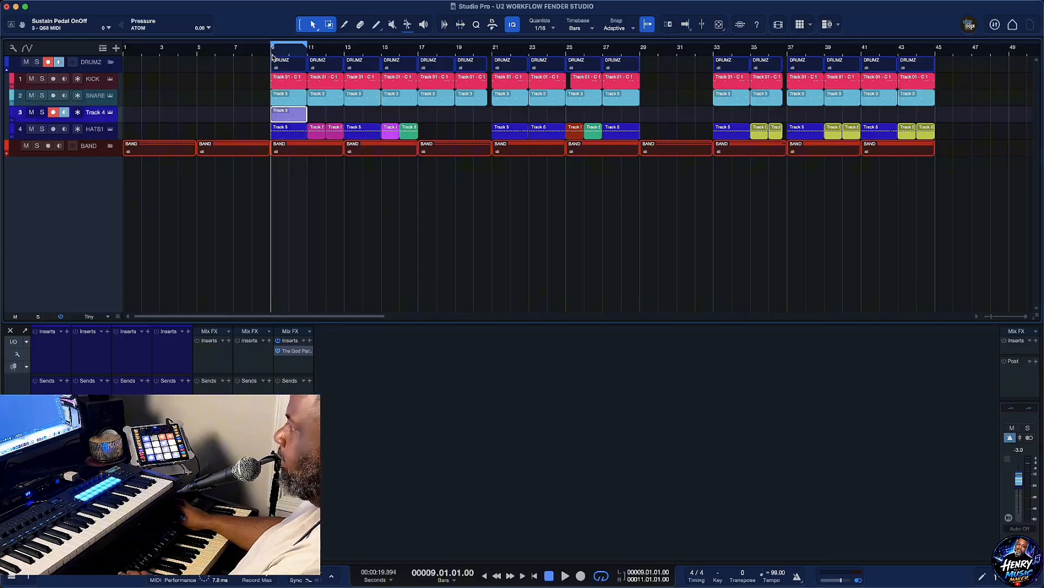
key(space)
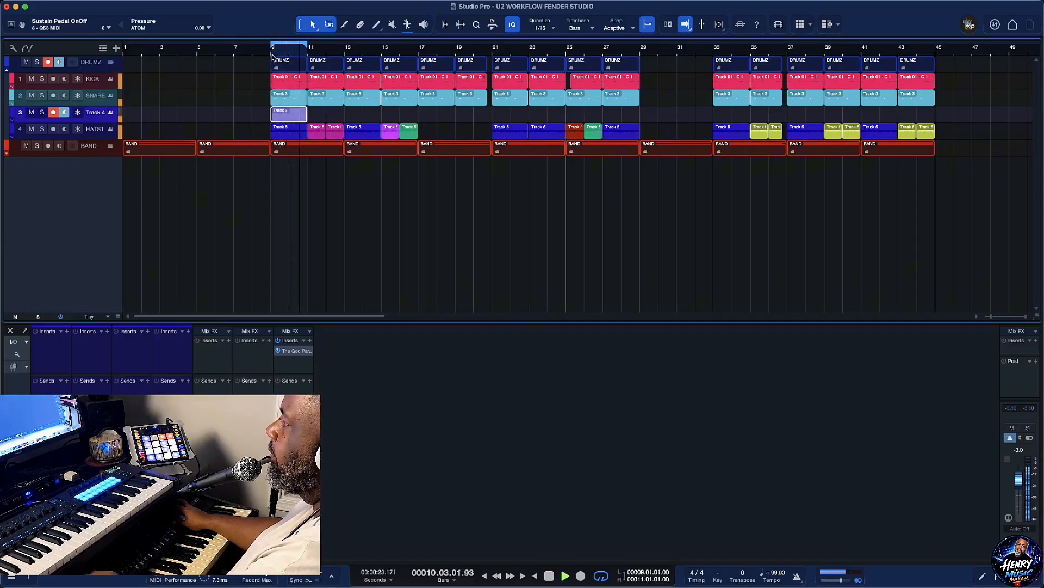
Examine Track 4's copied clip in the note editor during playback and bring the mixer back
key(F3)
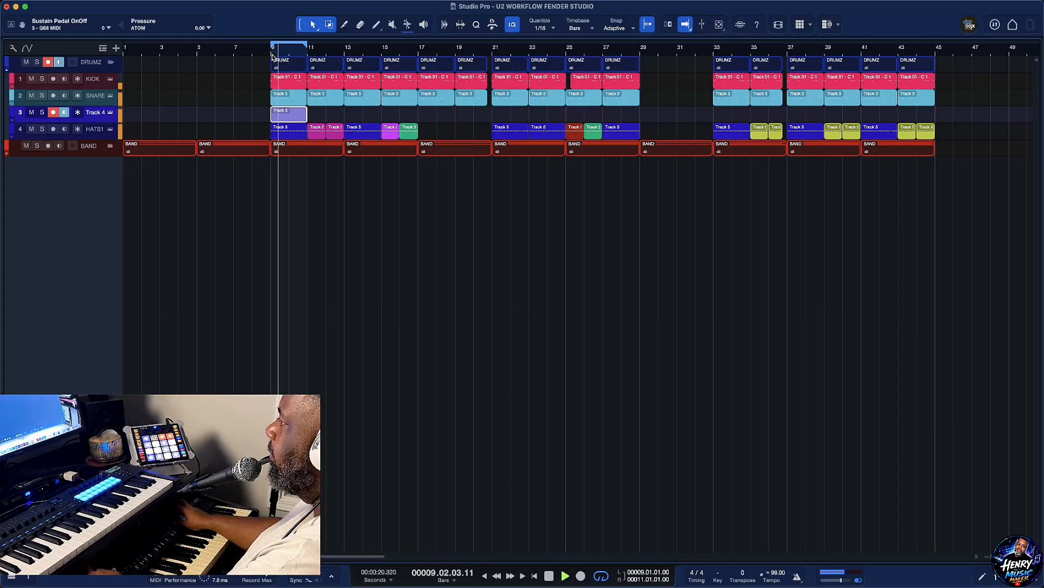
key(F2)
key(F3)
key(F2)
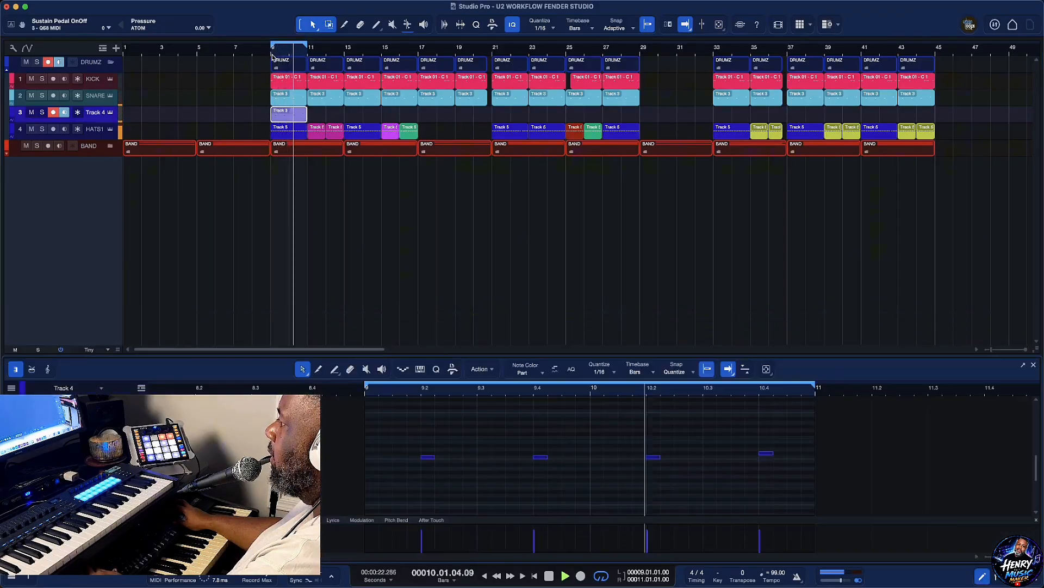
key(F2)
key(F2)
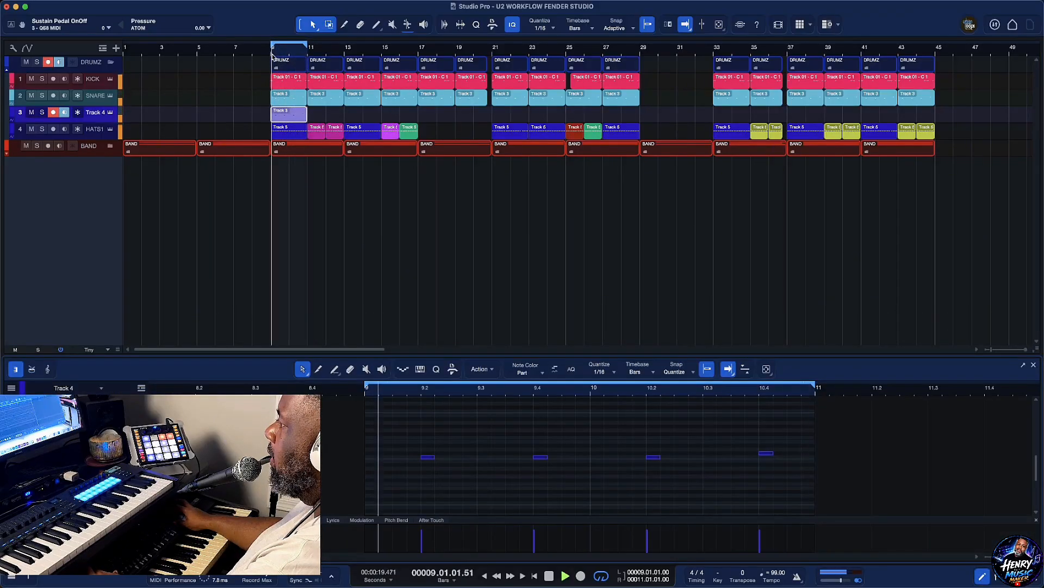
key(F3)
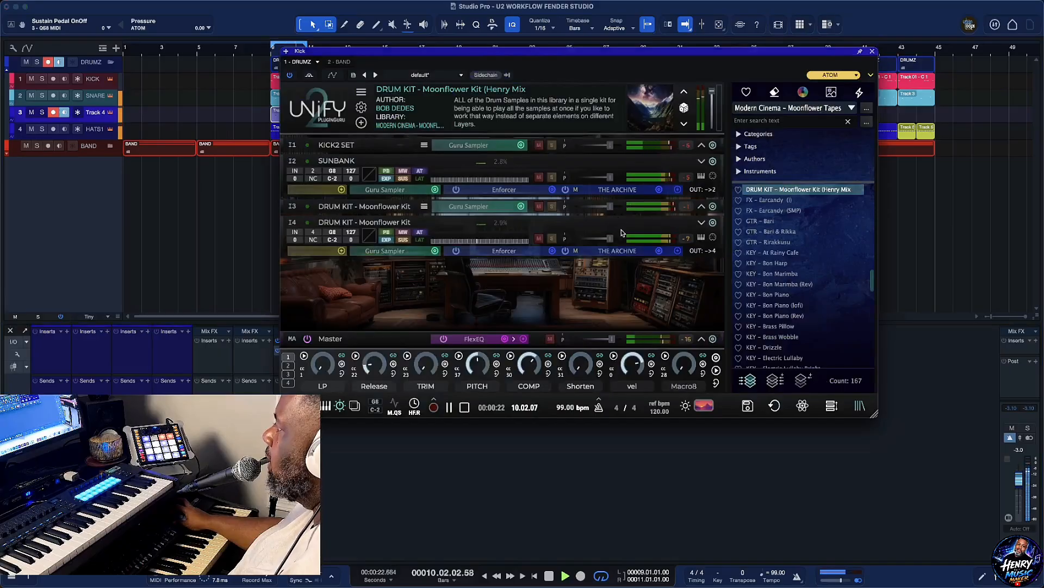
Lower the level of the I3 DRUM KIT - Moonflower Kit layer, checking it alone and against the playing loop
mouse_move(609, 243)
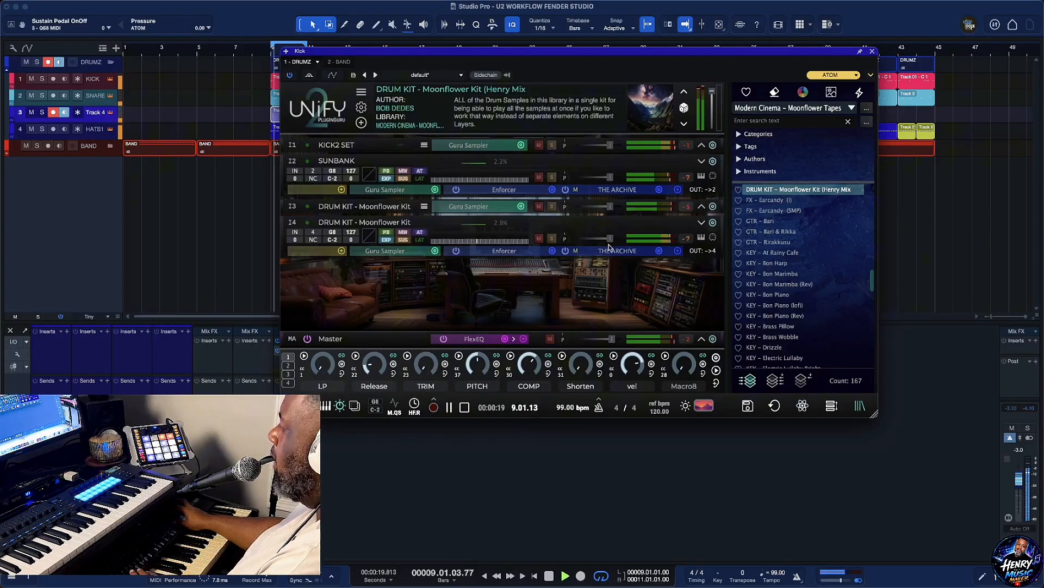
key(space)
mouse_move(609, 206)
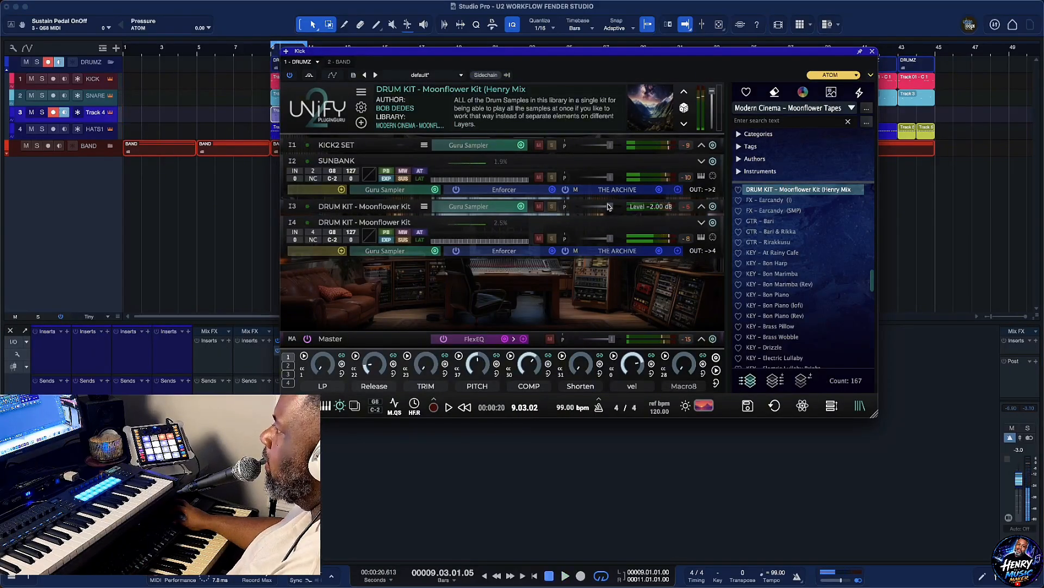
key(space)
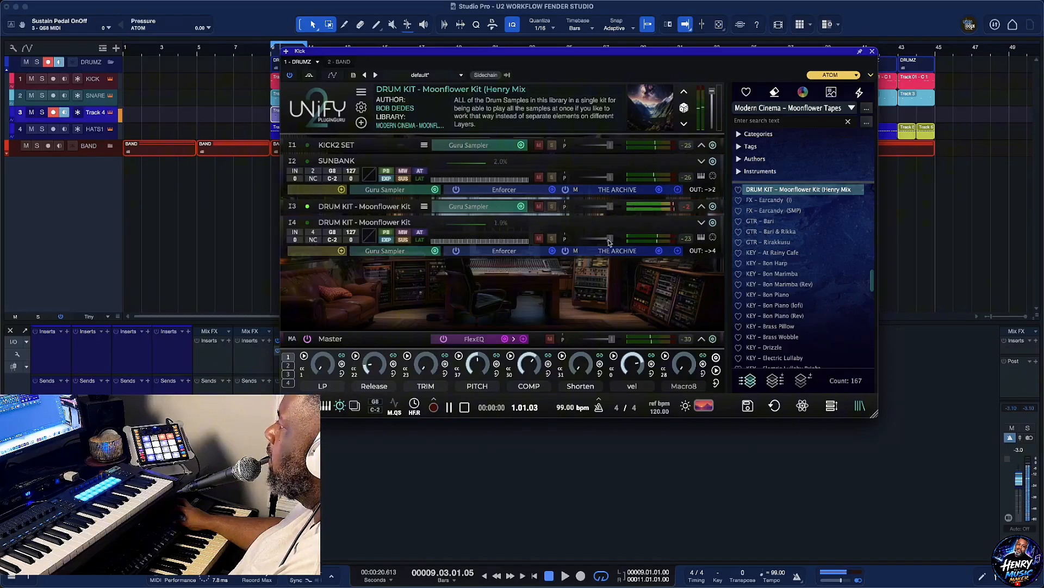
key(space)
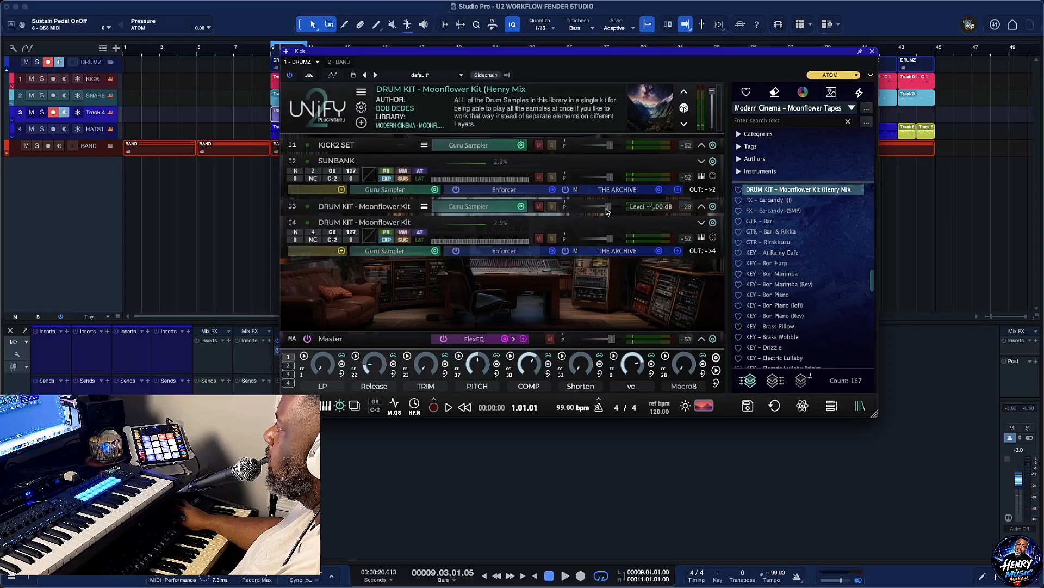
drag(604, 211, 600, 212)
key(space)
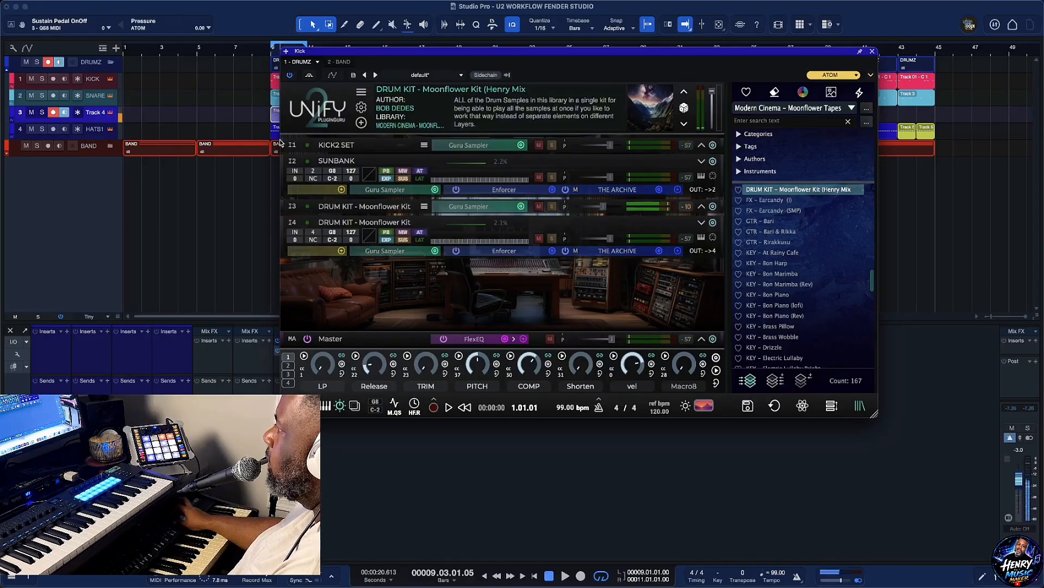
key(space)
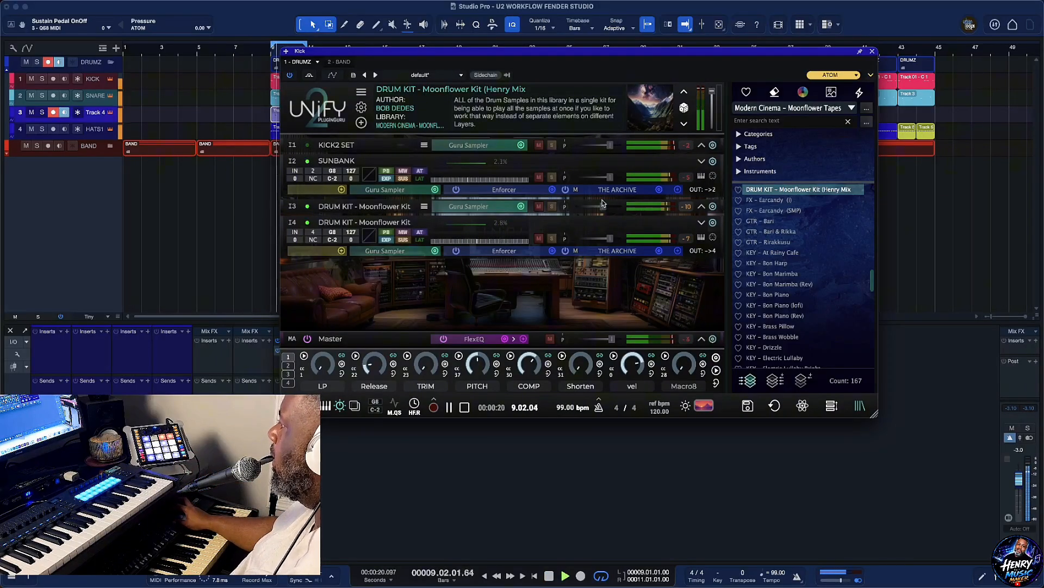
mouse_move(602, 210)
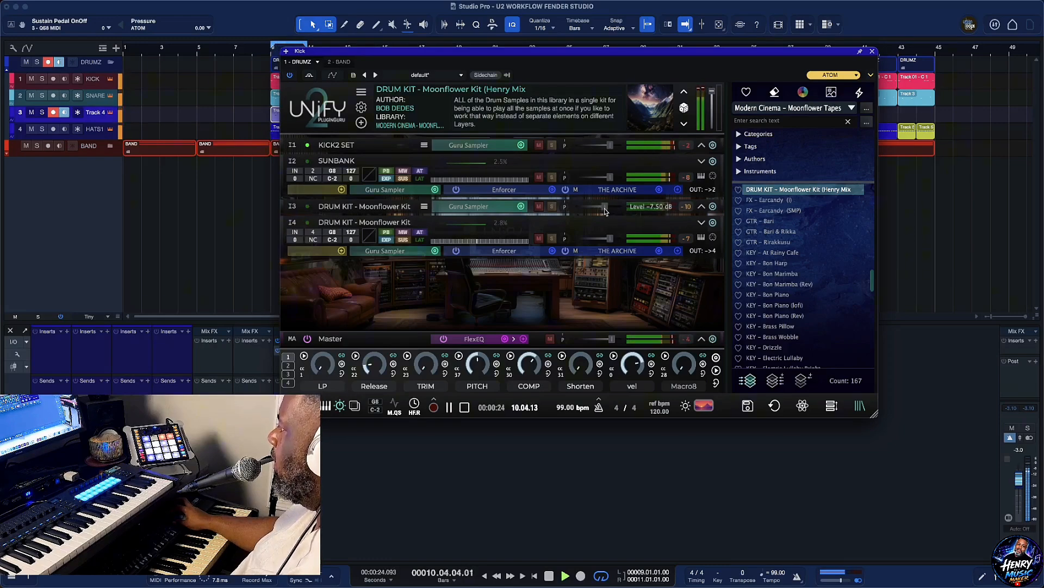
drag(605, 209, 606, 209)
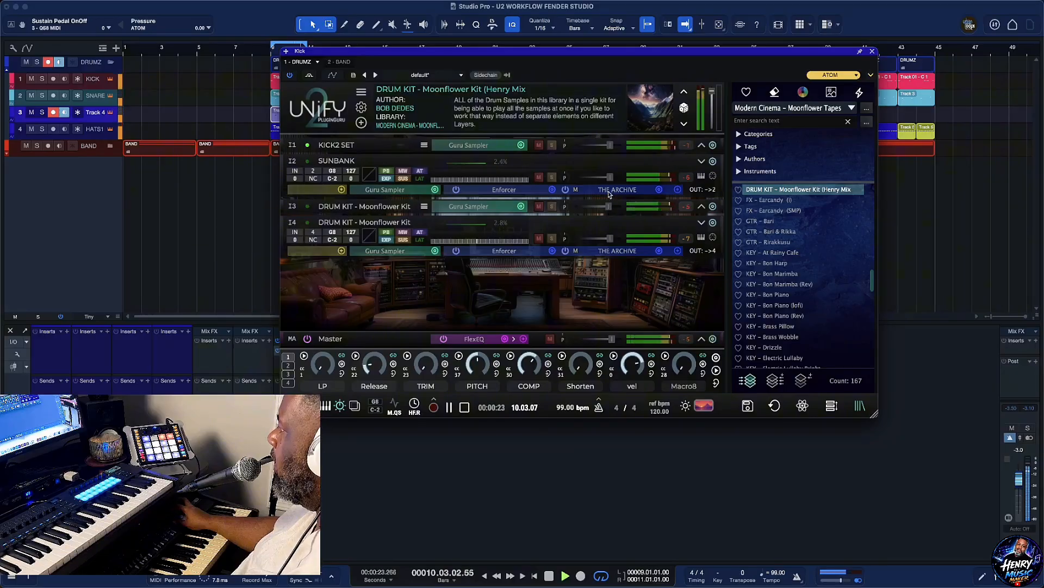
Lower the I2 SUNBANK layer's level slightly and stop playback
mouse_move(611, 181)
drag(610, 181, 609, 181)
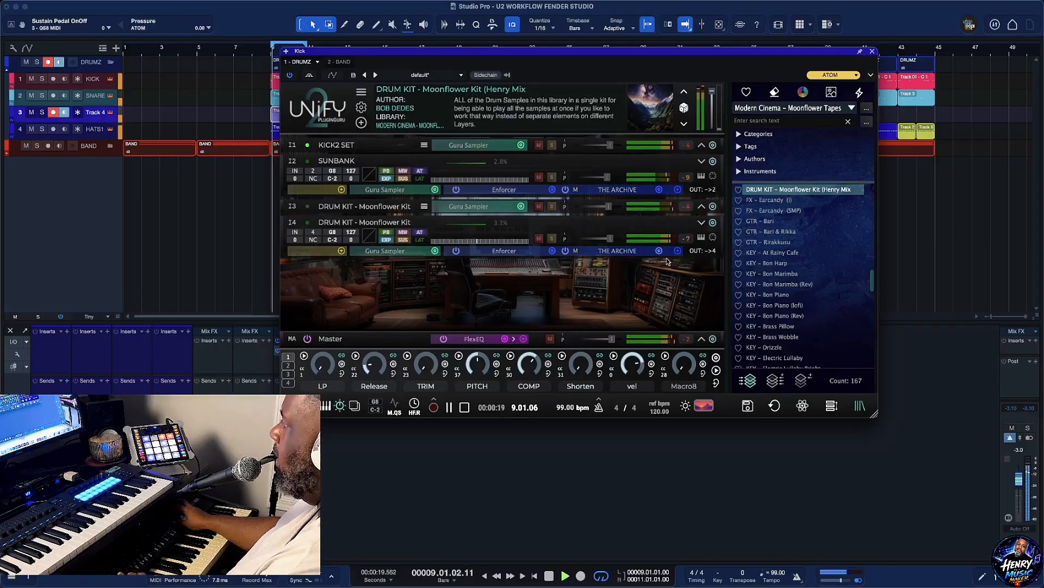
key(space)
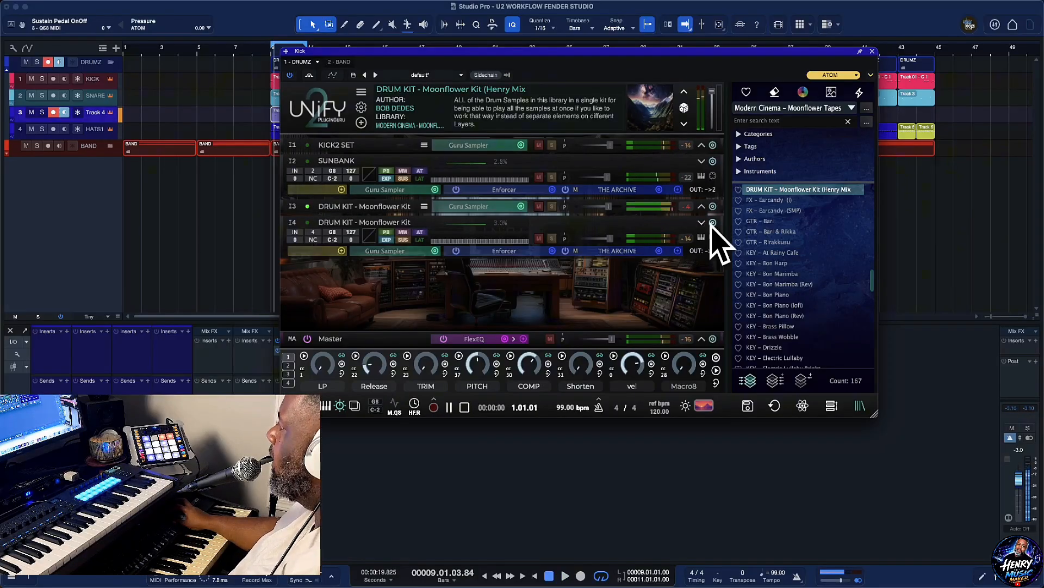
Expand the I3 Moonflower Kit and I1 KICK2 SET layers, and open THE ARCHIVE effect on KICK2 SET
click(701, 207)
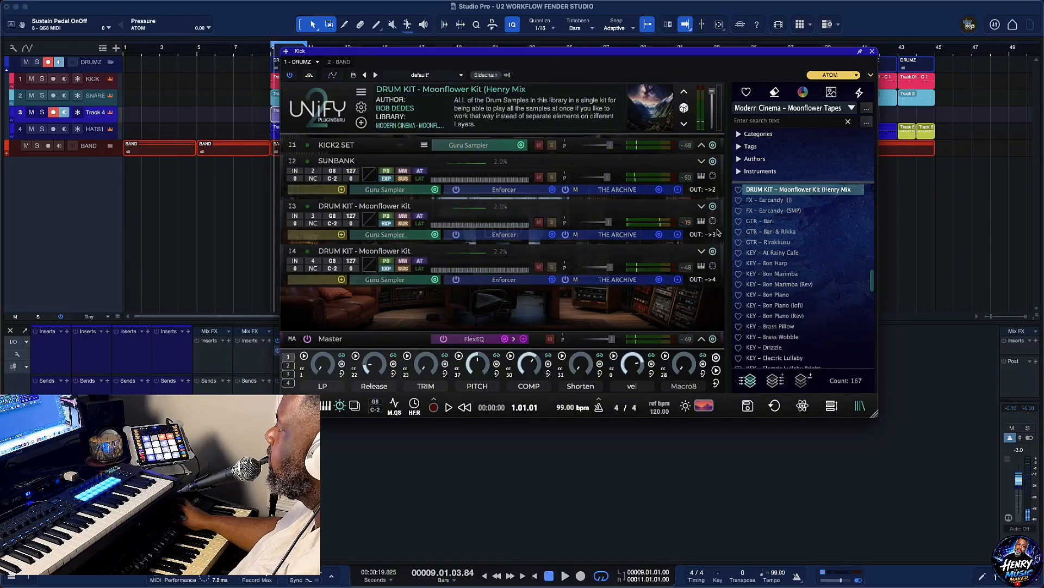
click(702, 145)
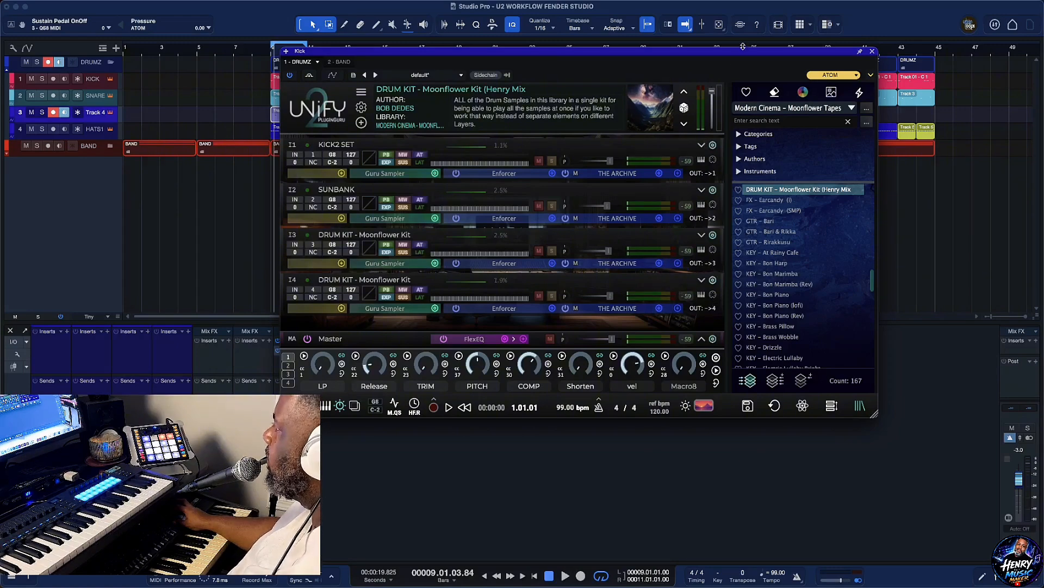
drag(743, 55, 722, 51)
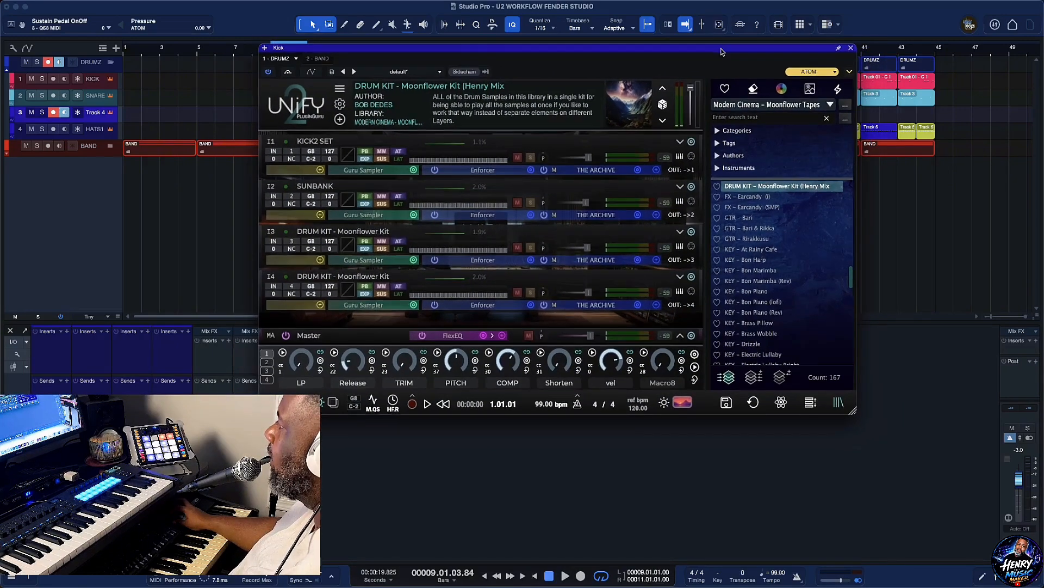
click(588, 172)
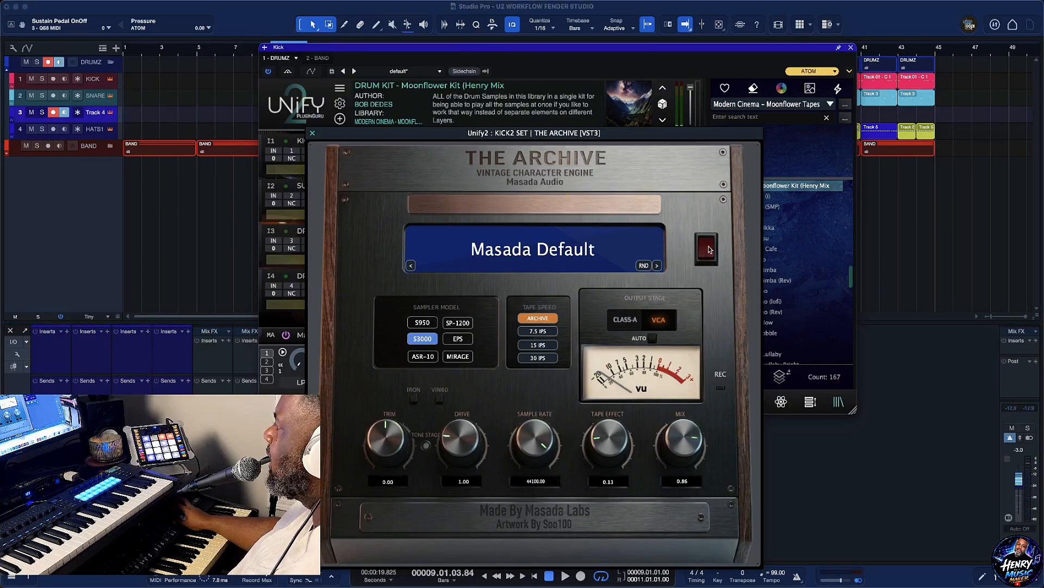
Turn on THE ARCHIVE for KICK2 SET, close its window and check the drum layers during loop playback
click(708, 246)
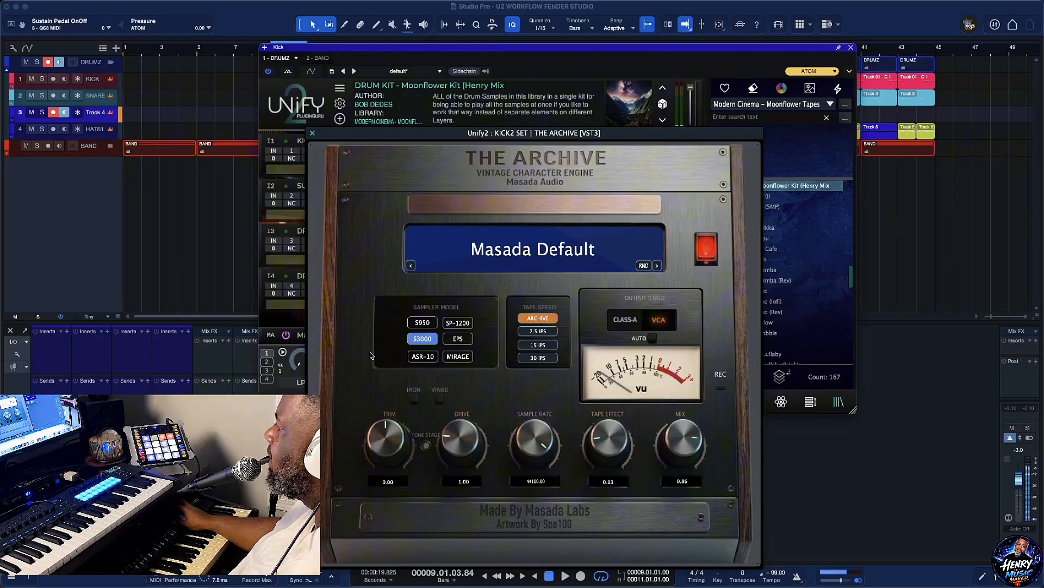
click(312, 133)
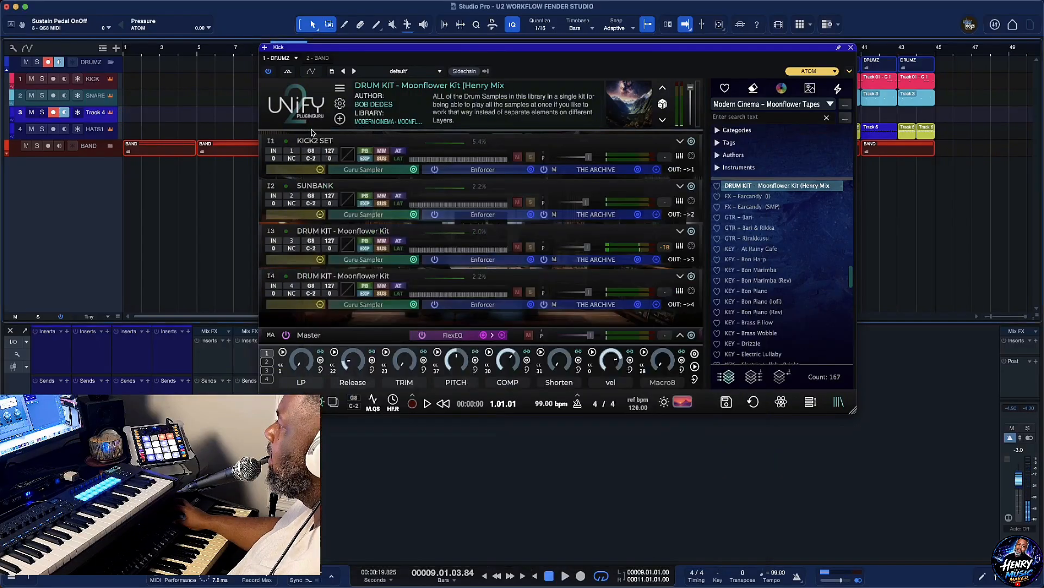
mouse_move(589, 160)
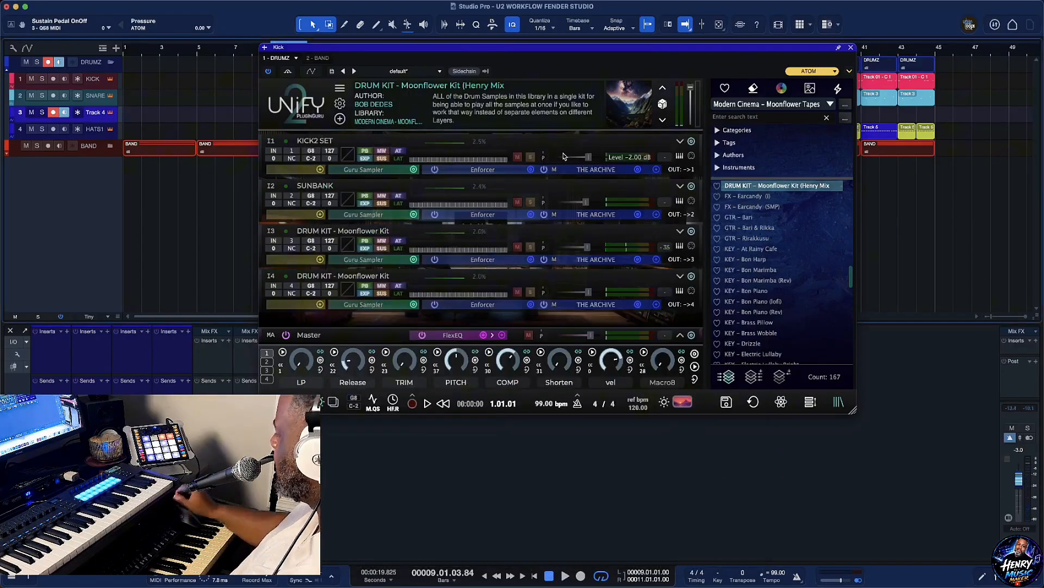
key(space)
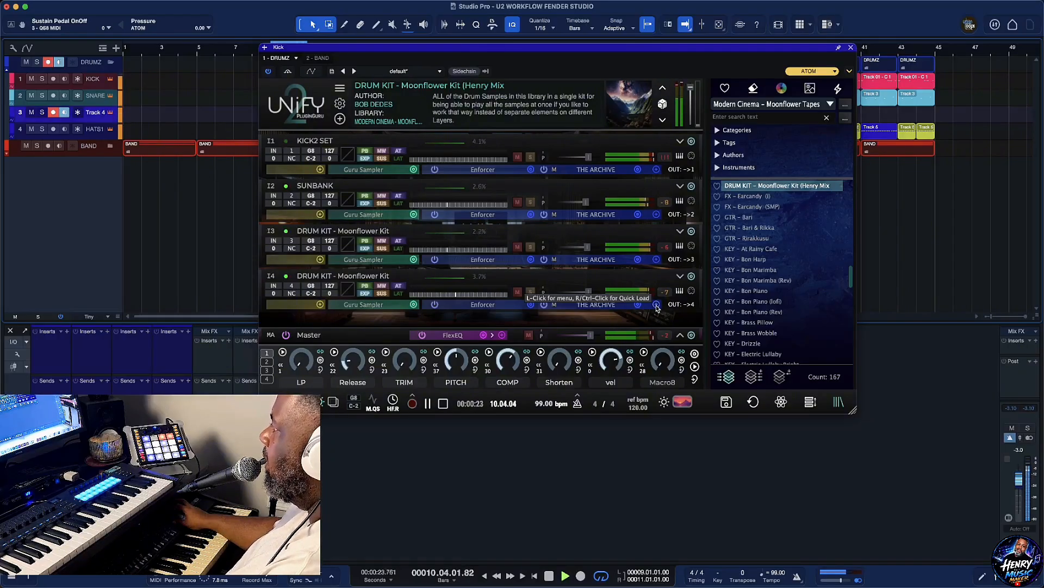
key(space)
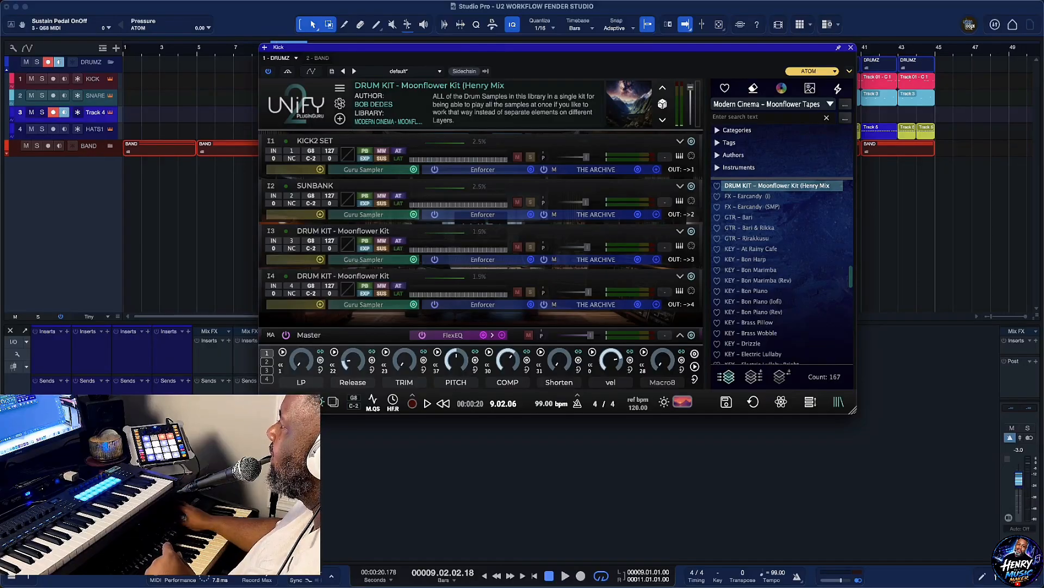
Close the drum instrument and the mixer, and expand the BAND folder track to reveal its tracks
click(851, 48)
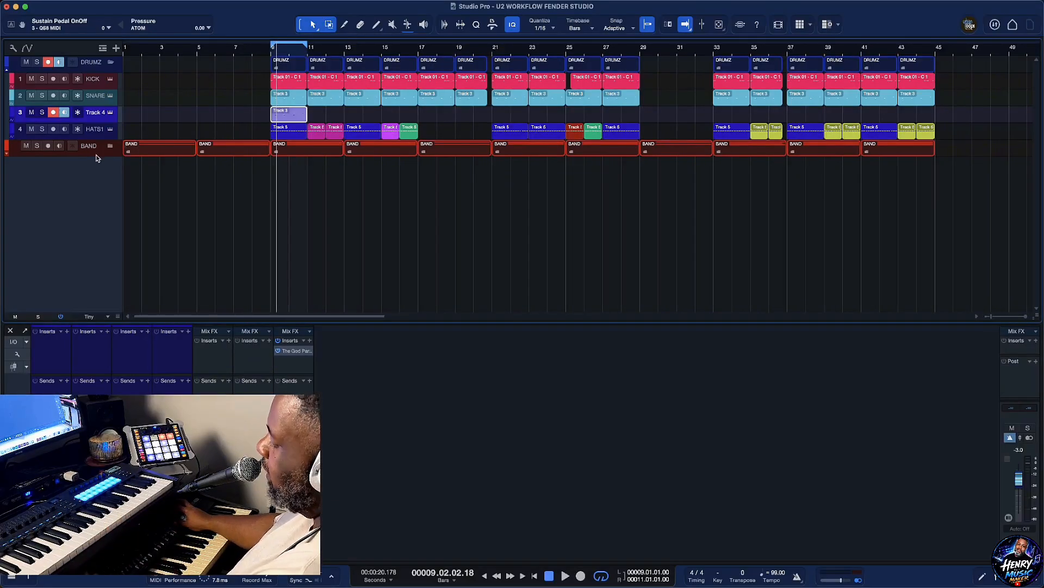
key(F3)
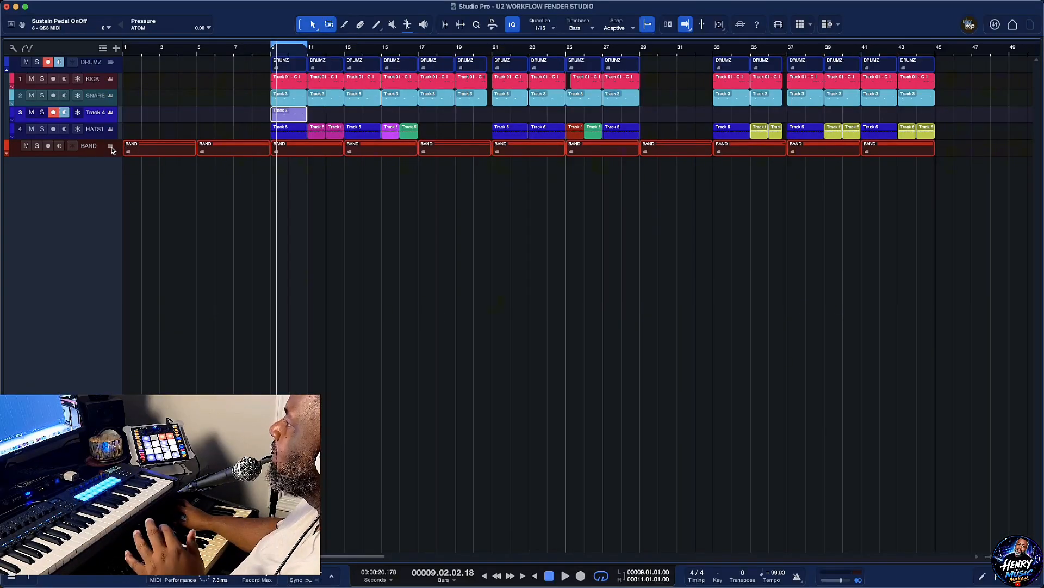
click(112, 148)
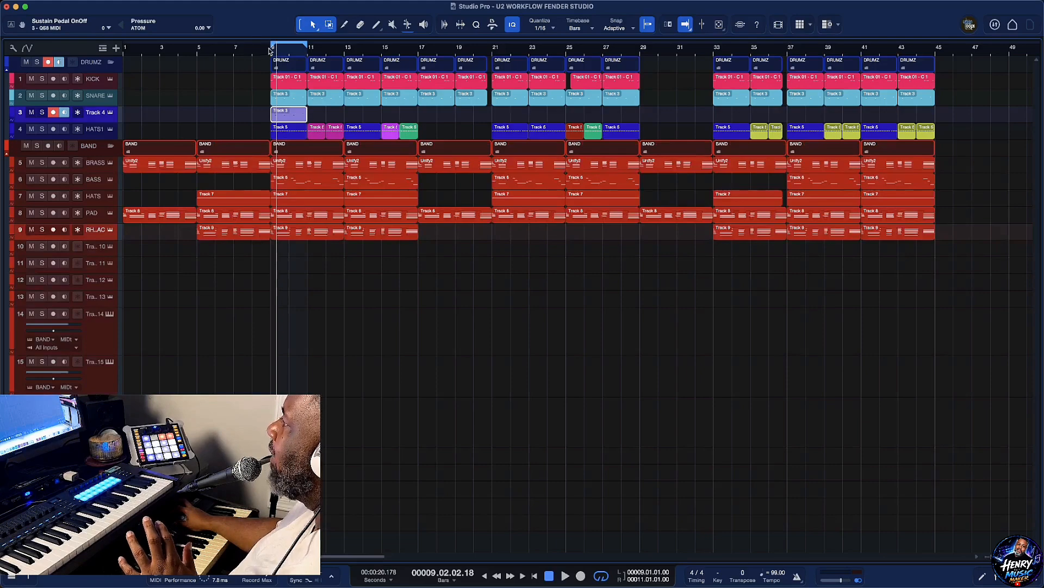
Set the loop range from bar 1 to bar 9 and play the song from the start
drag(274, 48, 48, 81)
key(comma)
key(space)
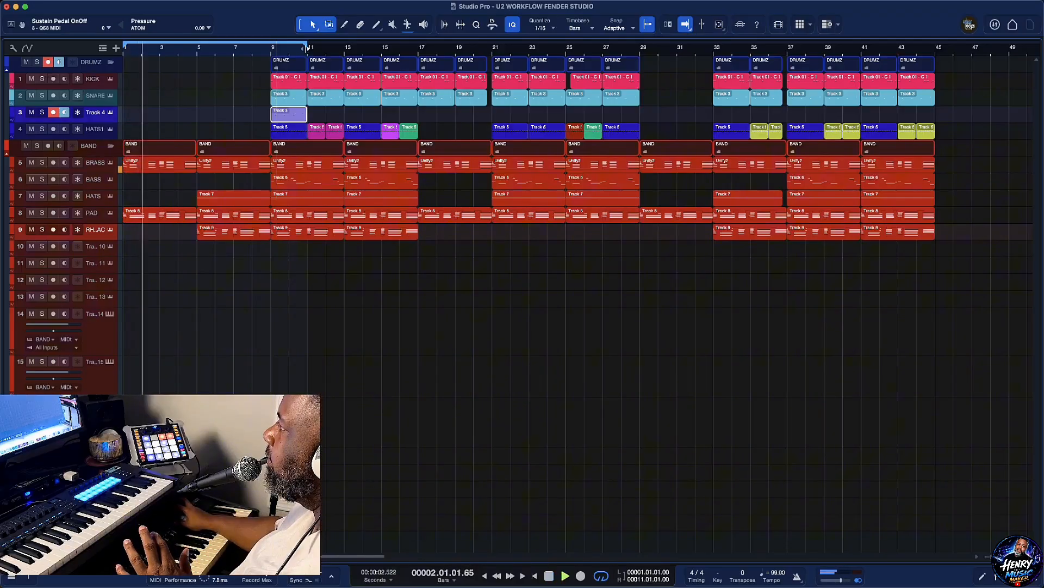
drag(308, 48, 273, 51)
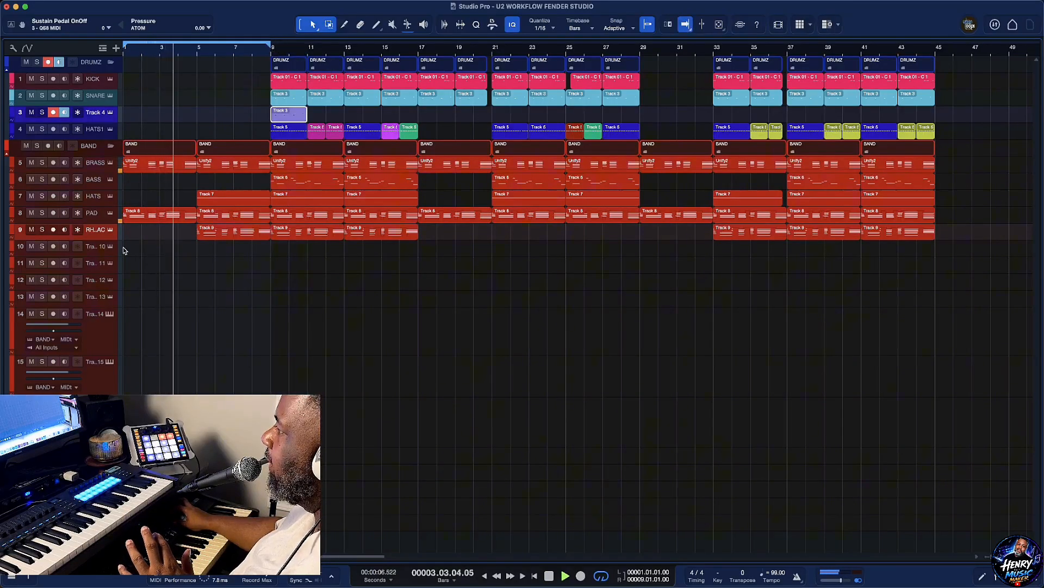
Select Track 10 in the BAND folder and open the Unify2 instrument on the MIDI Channel 6 layer
click(96, 249)
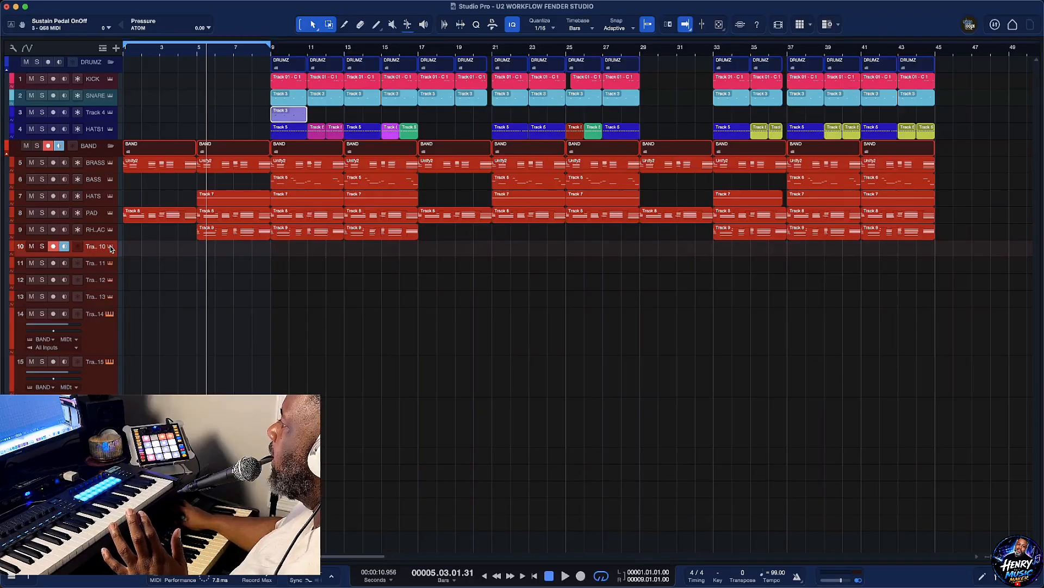
click(111, 247)
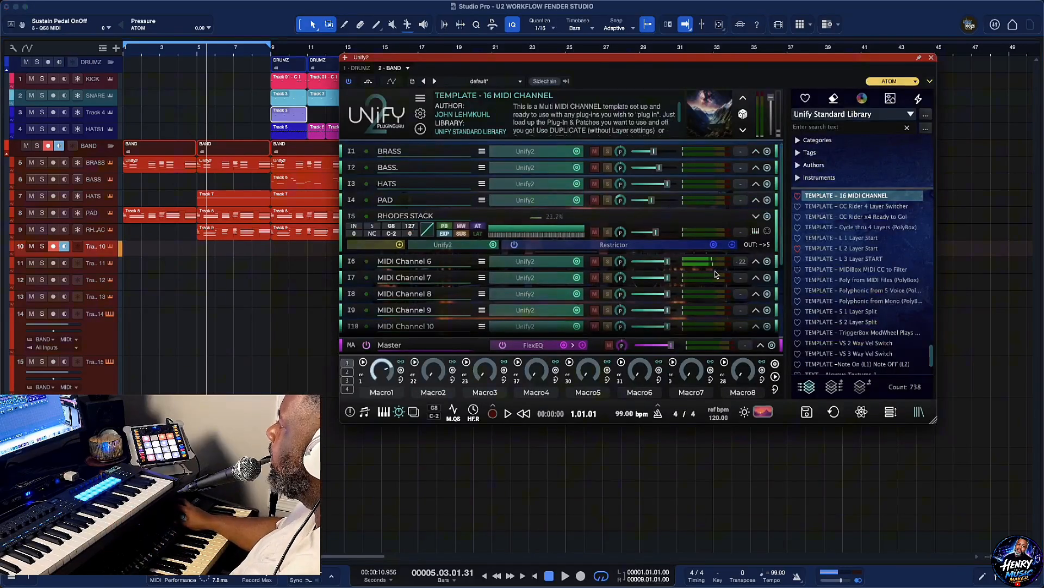
click(551, 265)
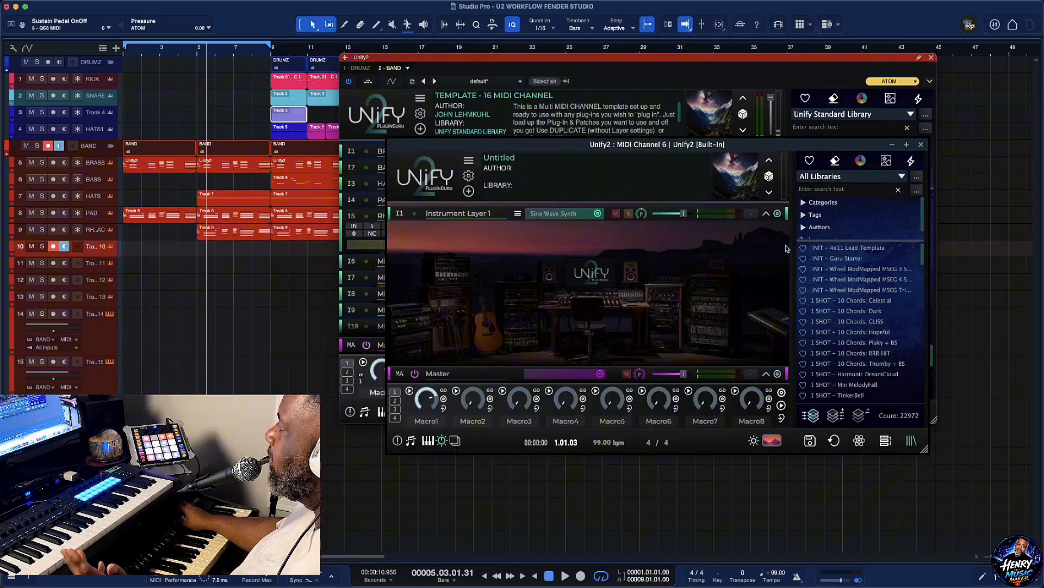
Browse the patches of the PlugInGuru Cutting EDGE - SYNTH BASS library
click(902, 177)
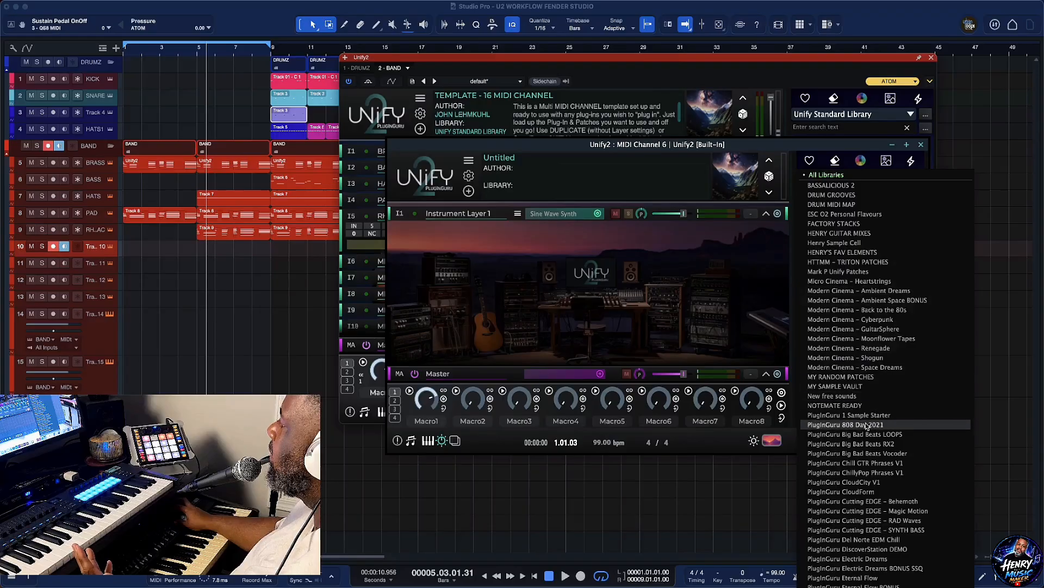
click(867, 530)
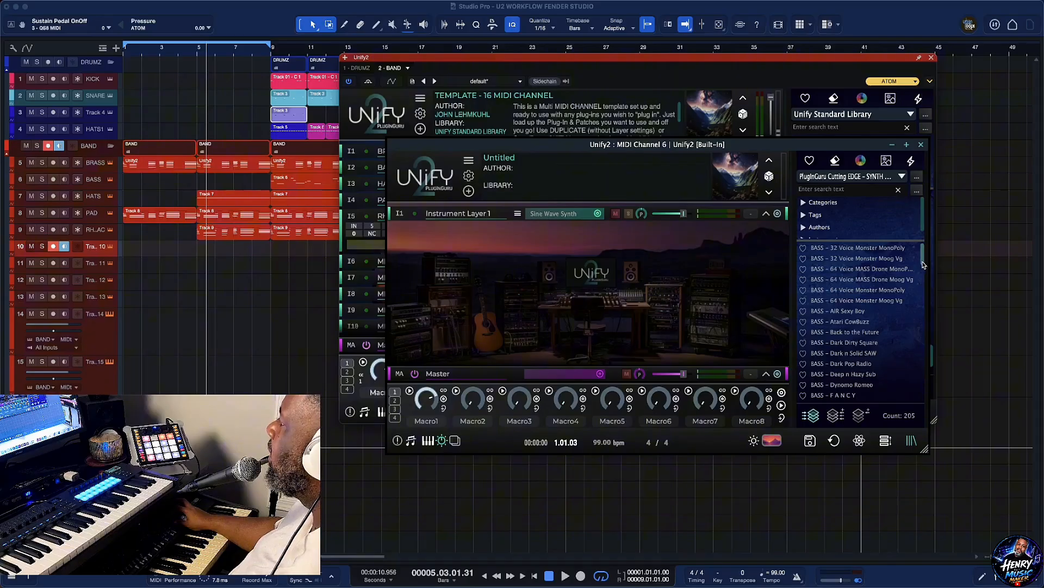
mouse_move(923, 264)
mouse_down()
mouse_move(921, 404)
mouse_move(924, 274)
mouse_up()
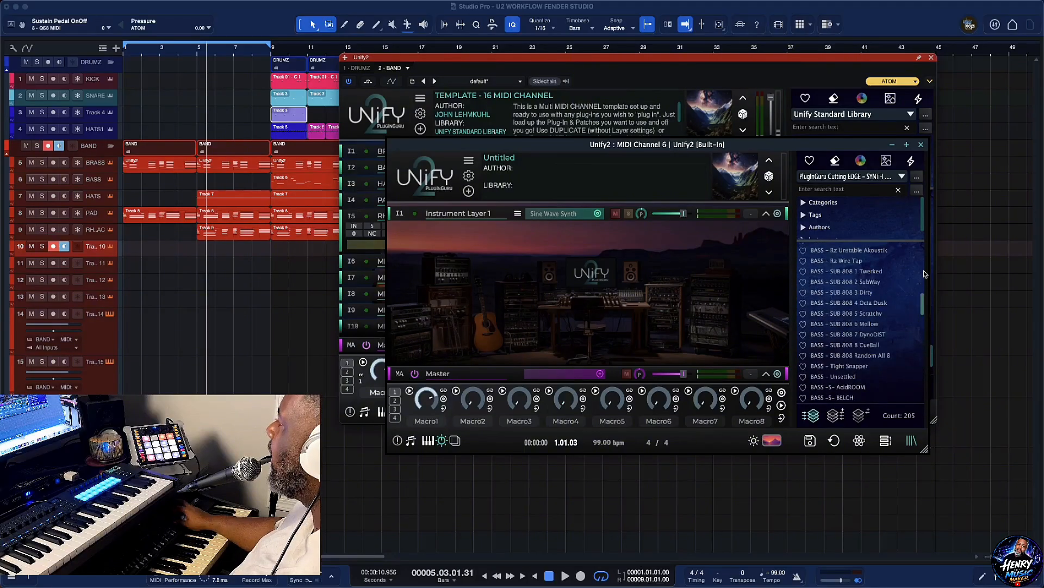
Load the LEAD - Edgy Cotton Vox patch from the PlugInGuru RetroSphere V2 library into MIDI Channel 6
click(902, 176)
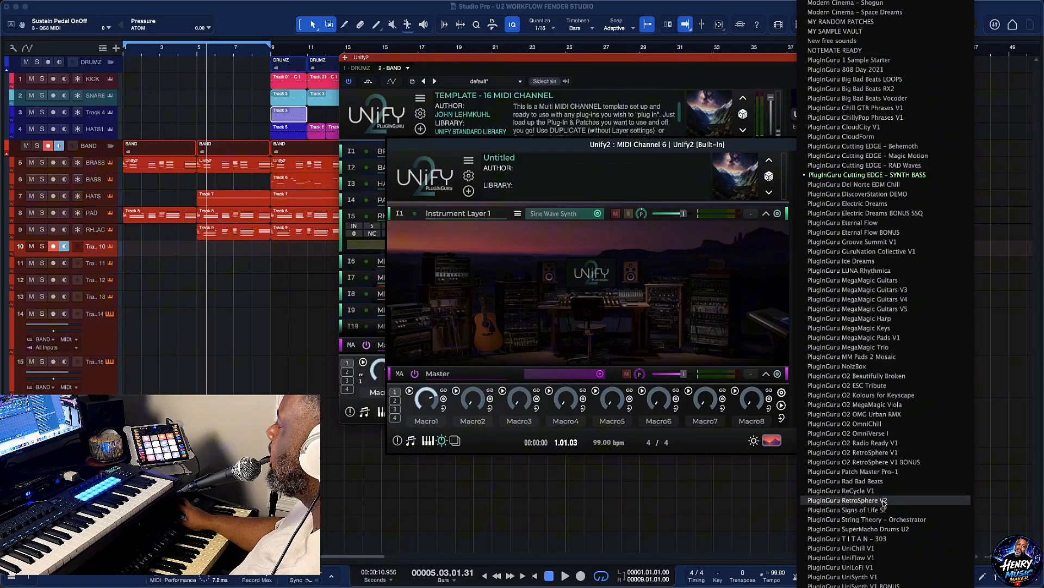
click(849, 500)
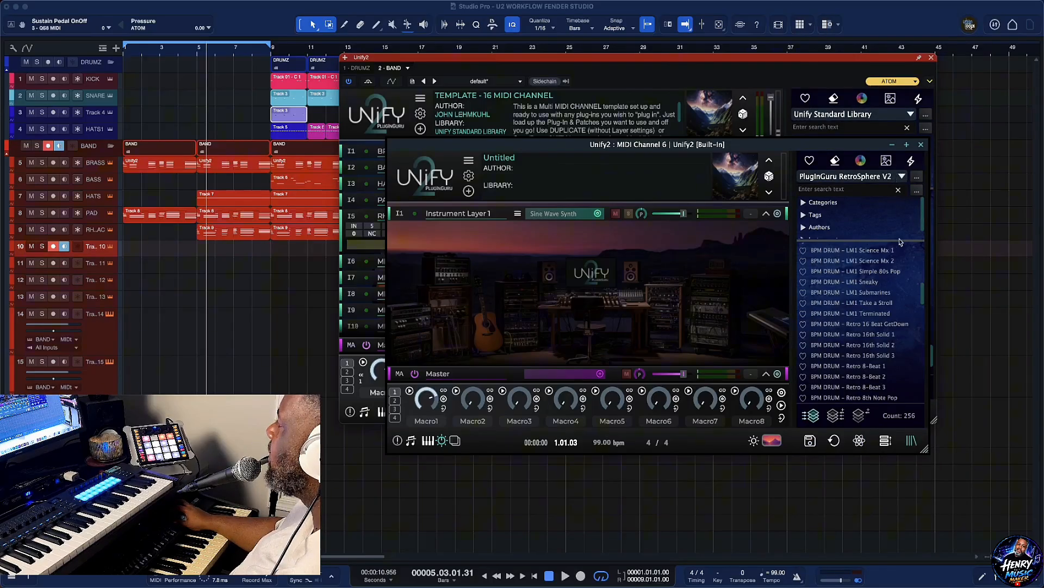
drag(923, 301, 918, 347)
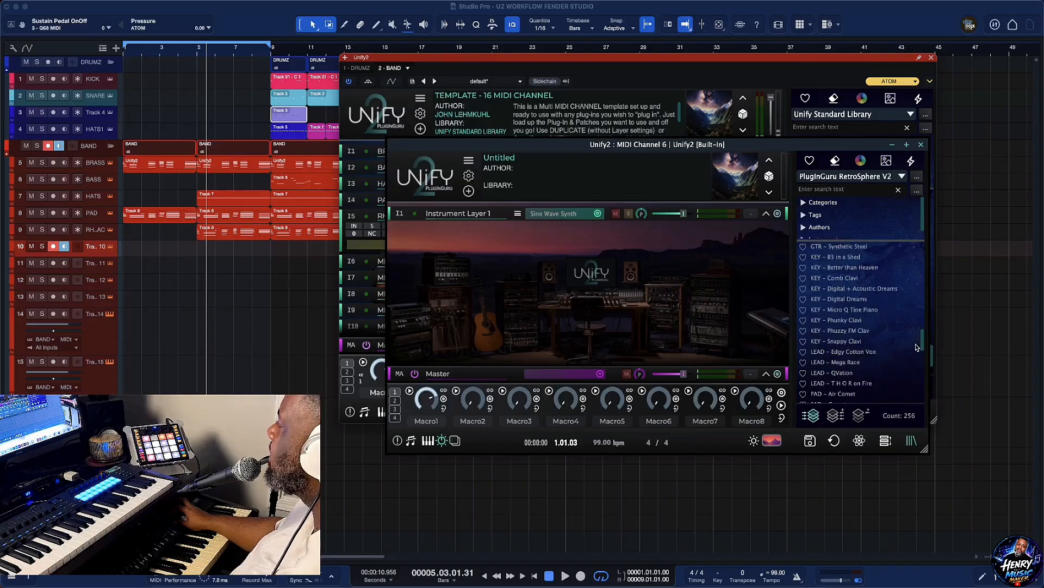
click(856, 352)
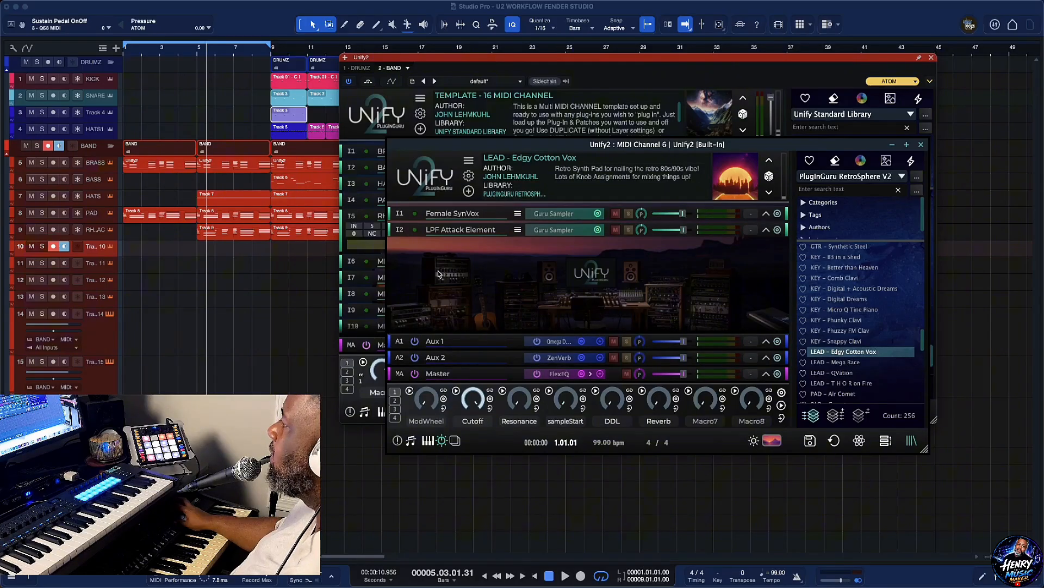
Audition LEAD - Edgy Cotton Vox over the playing song and lower its LPF Attack Element layer to -13.50 dB
key(space)
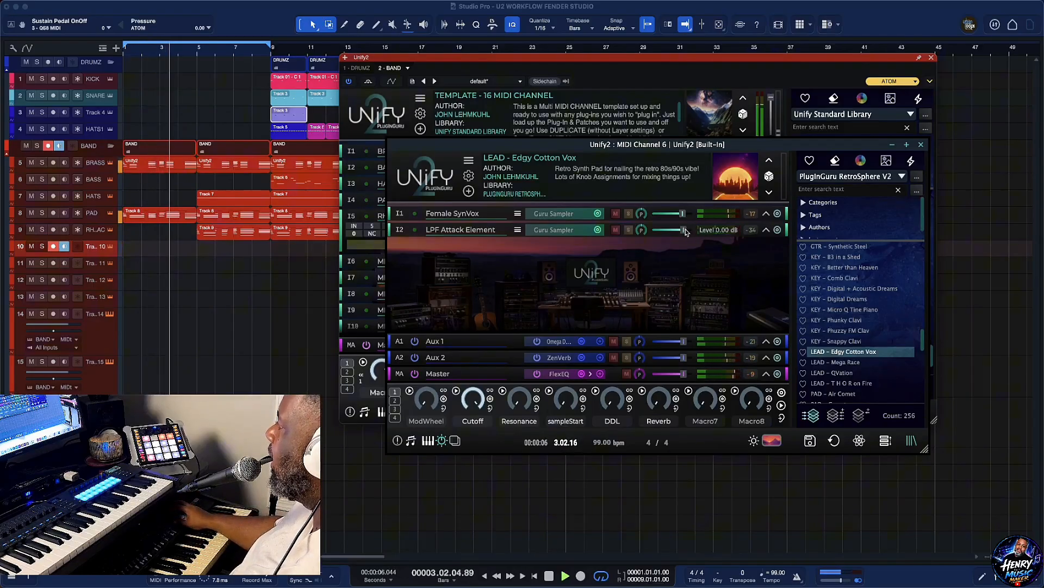
drag(687, 232, 673, 232)
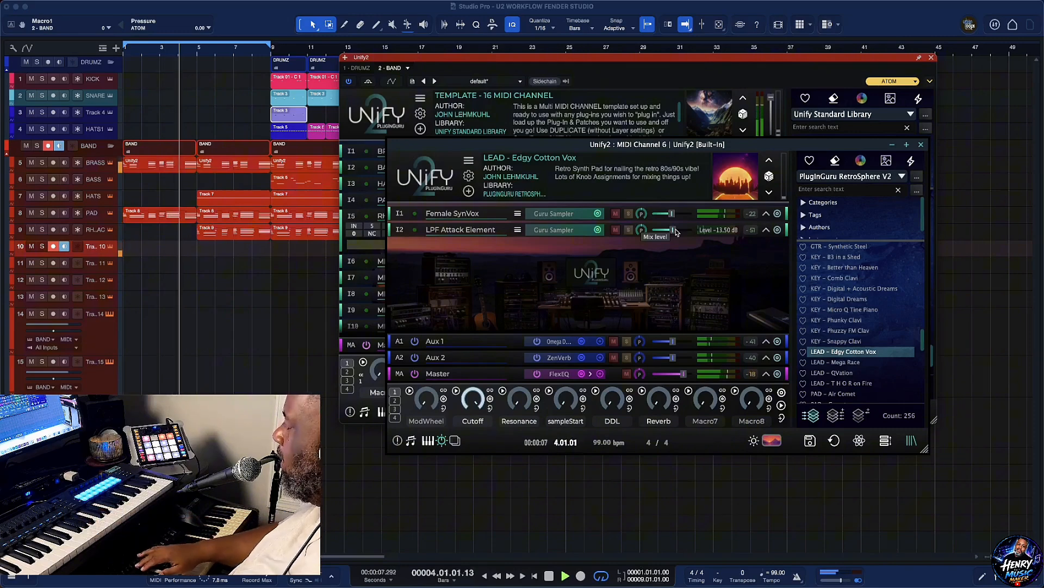
key(space)
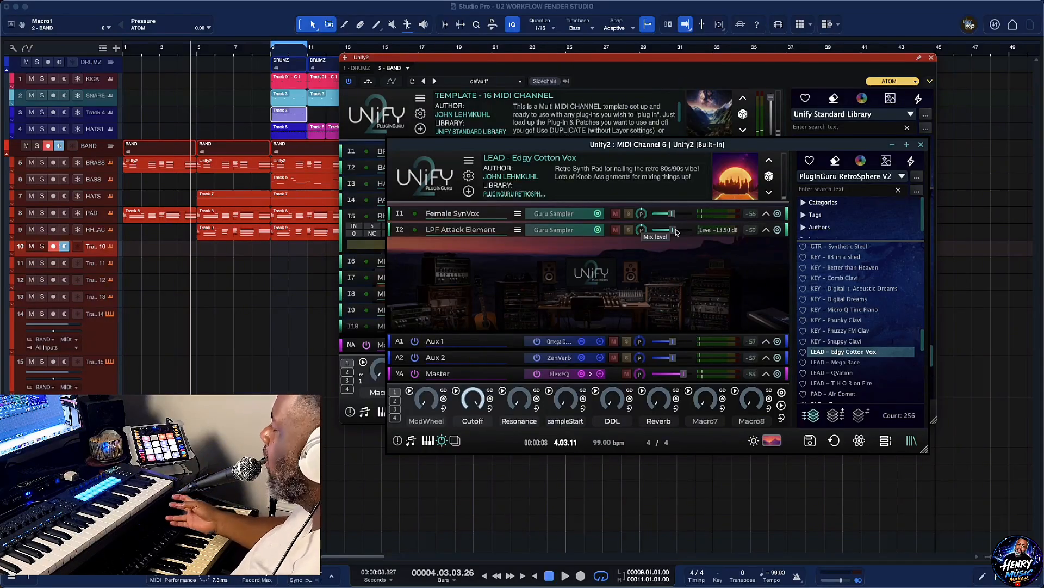
Load the LEAD - QVation patch with its layer at -13.50 dB and audition it against the song from the start
click(862, 373)
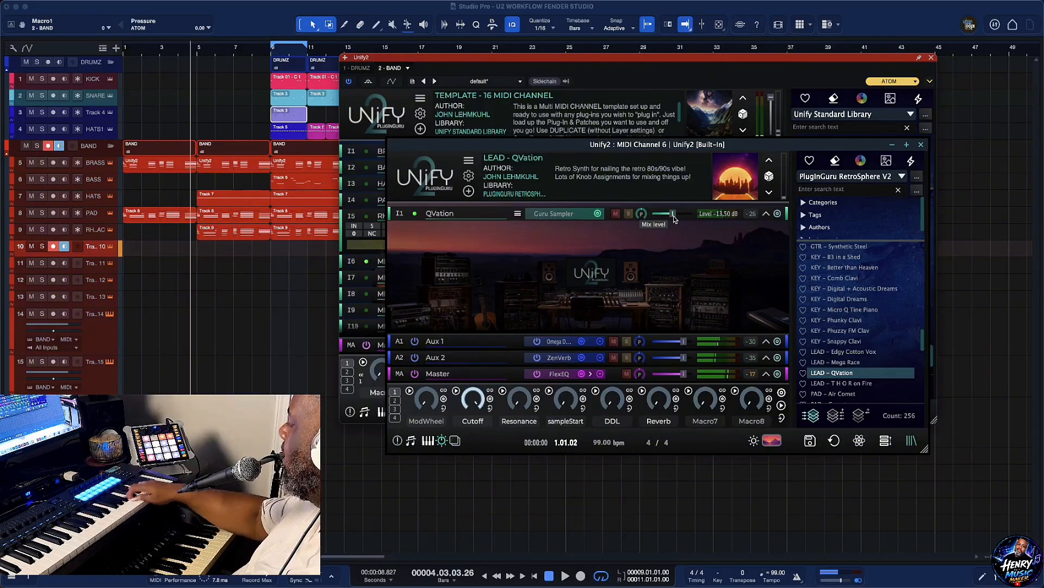
key(comma)
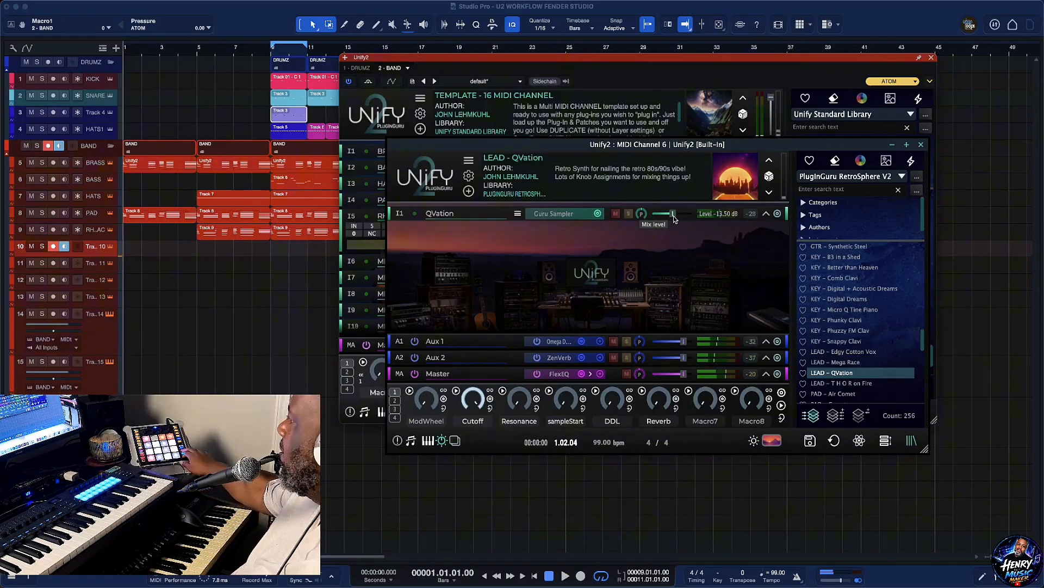
key(space)
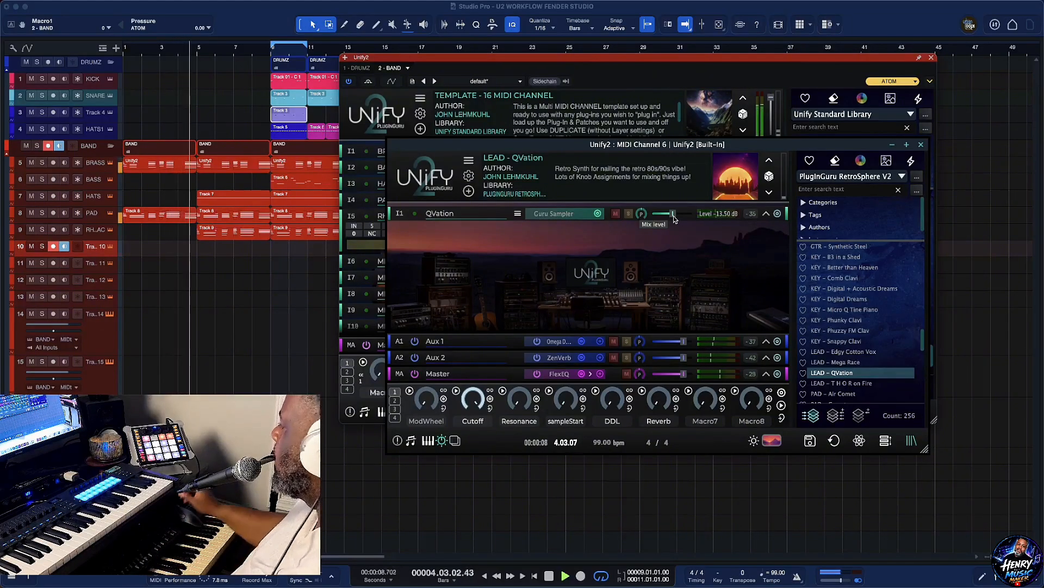
key(space)
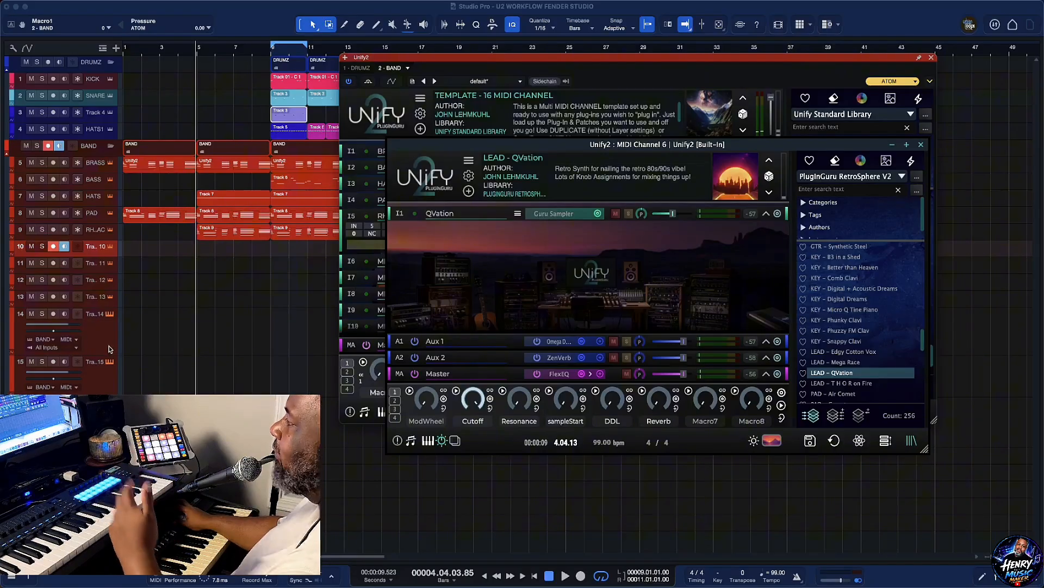
Close the MIDI Channel 6 instrument and look over the template's remaining MIDI channel layers
click(921, 145)
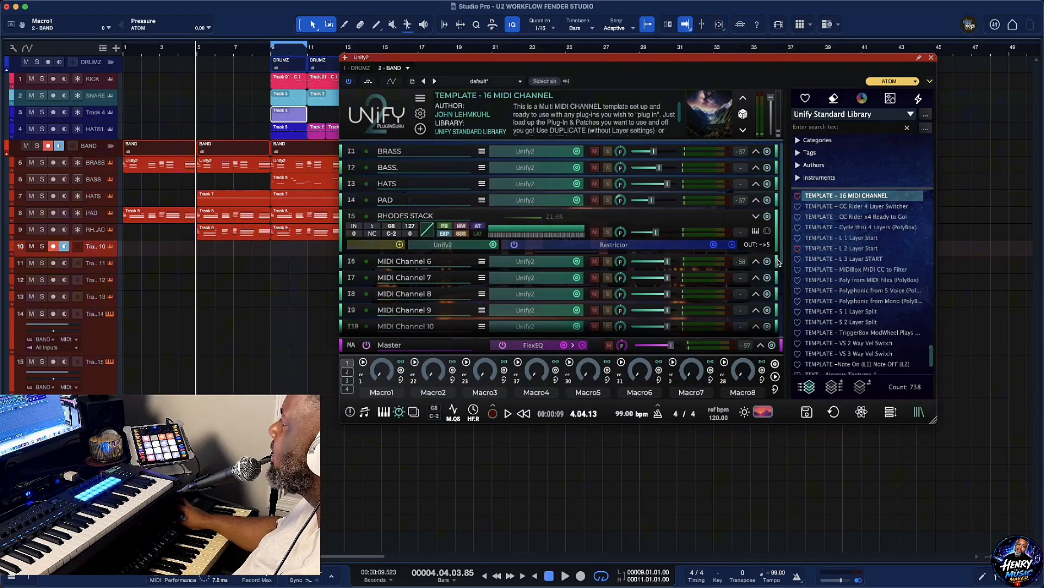
drag(782, 263, 786, 323)
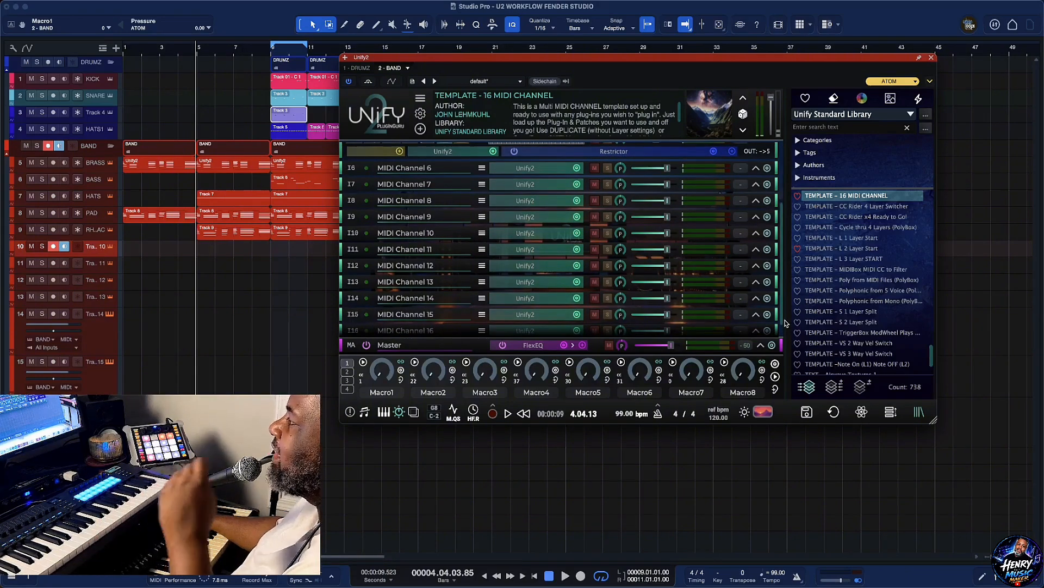
drag(784, 320, 786, 313)
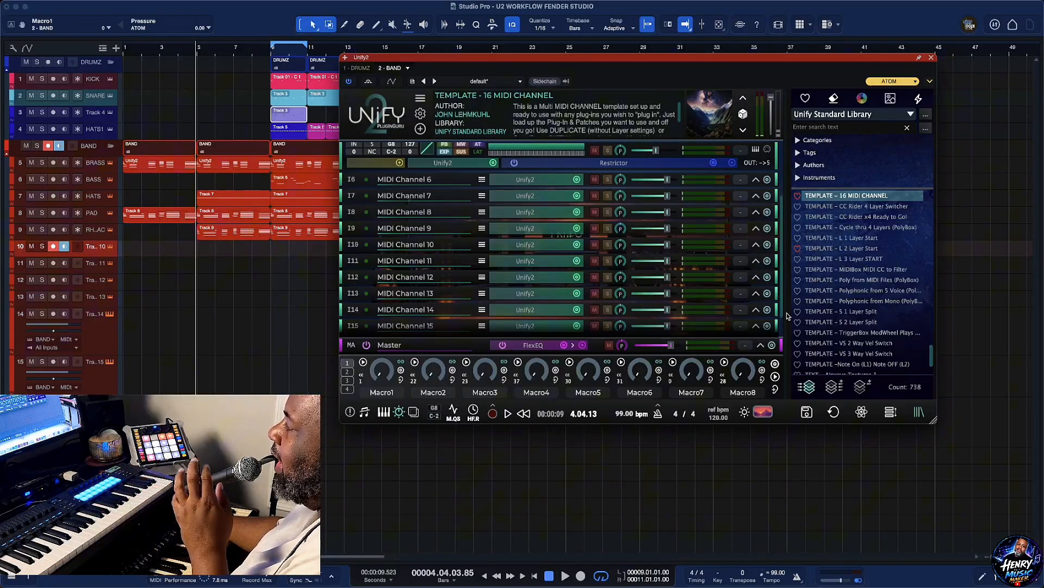
drag(786, 313, 787, 314)
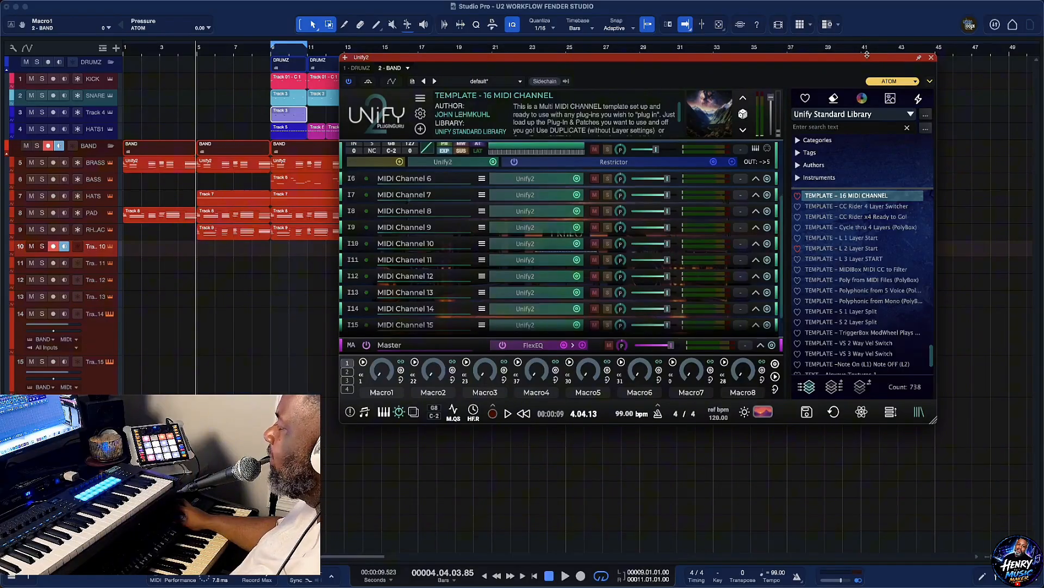
Move the BAND Unify2 window clear of the arrangement's upper tracks and look through the list of installed libraries
drag(867, 54, 760, 133)
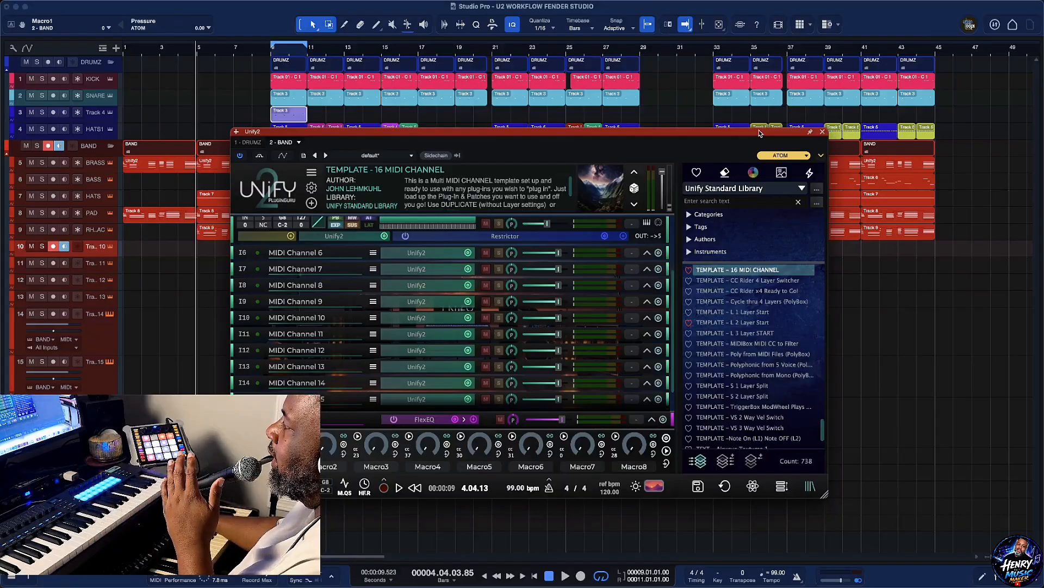
click(803, 188)
scroll(773, 24, up, 5)
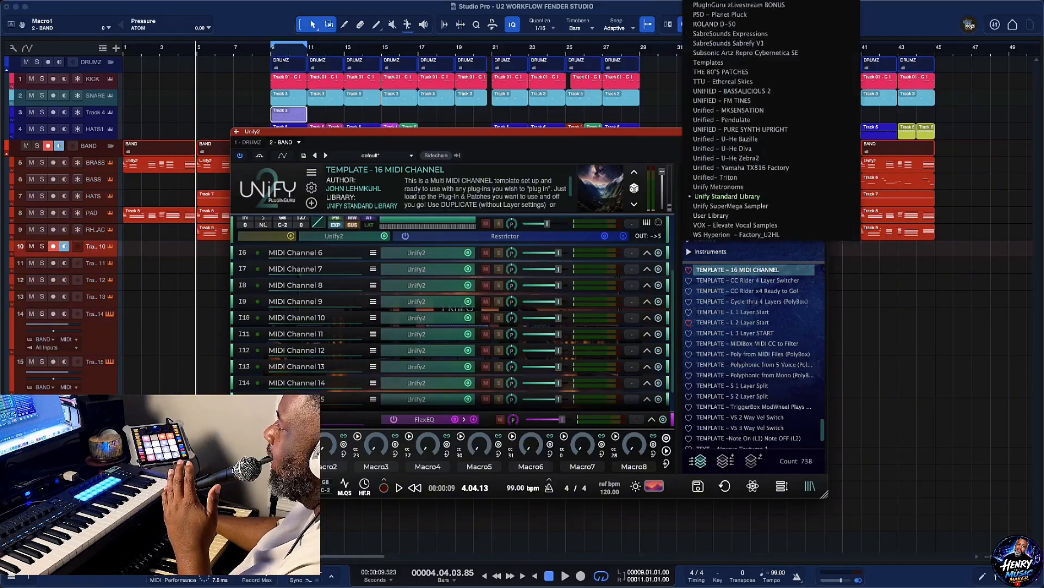
scroll(772, 24, up, 10)
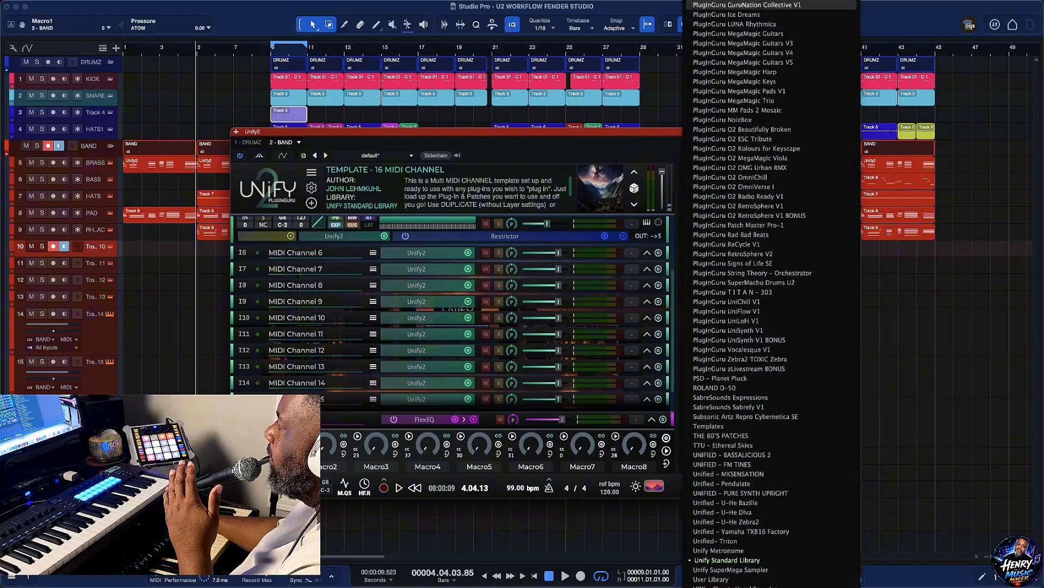
scroll(773, 294, up, 7)
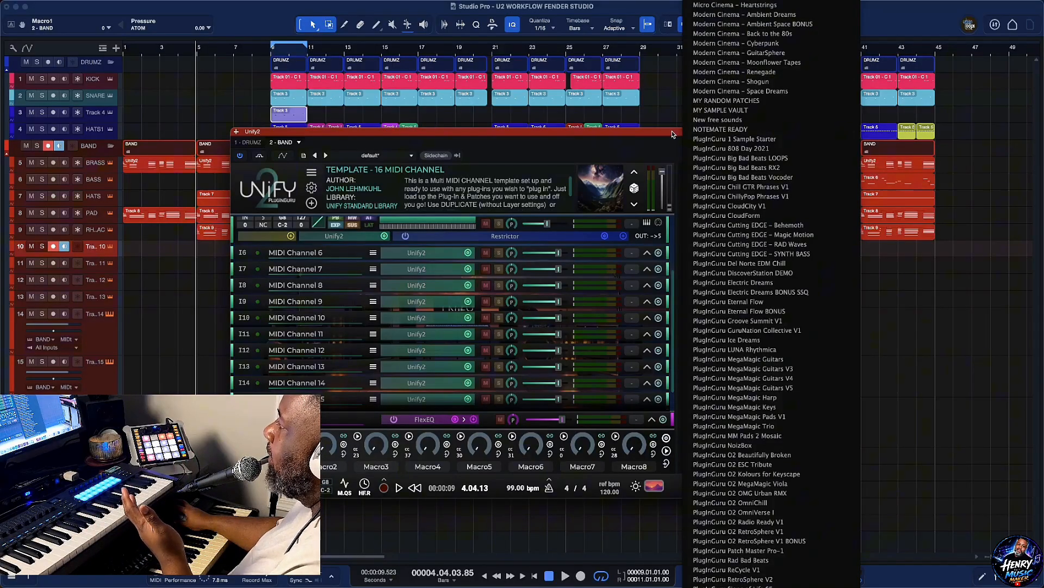
Dismiss the library list, close the BAND Unify2 window and play the song from the start
click(589, 200)
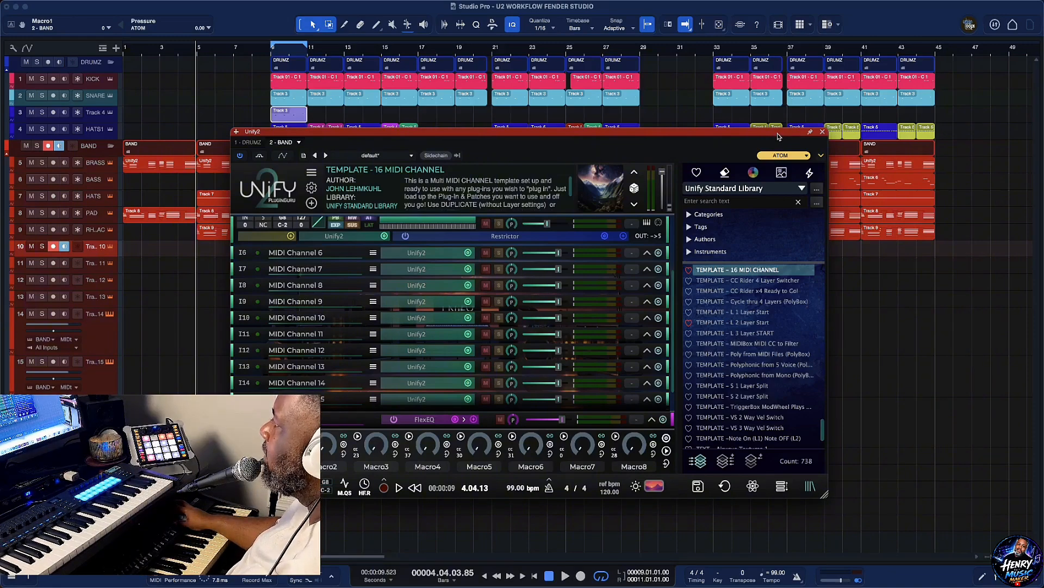
click(822, 132)
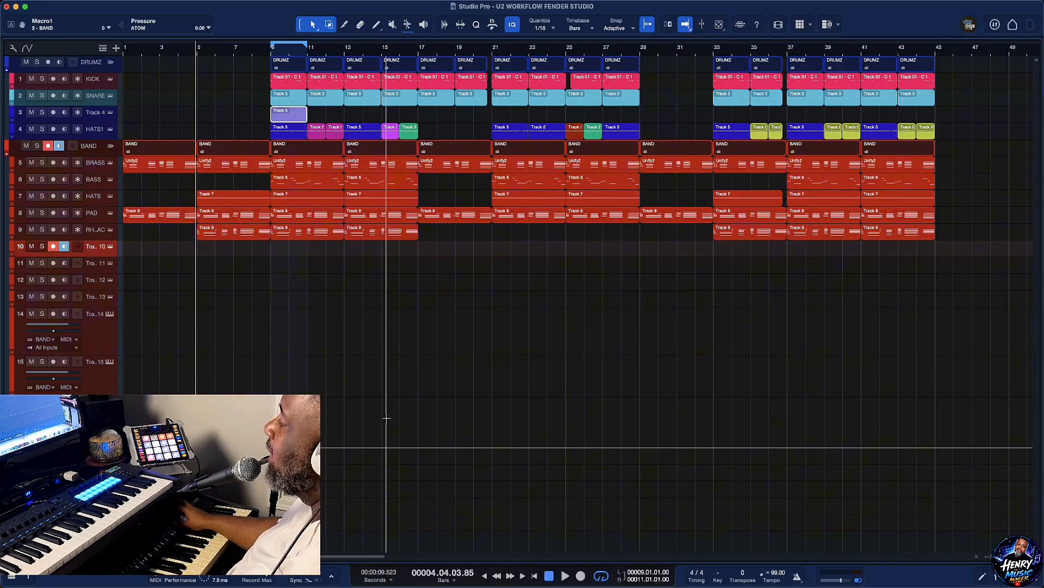
key(comma)
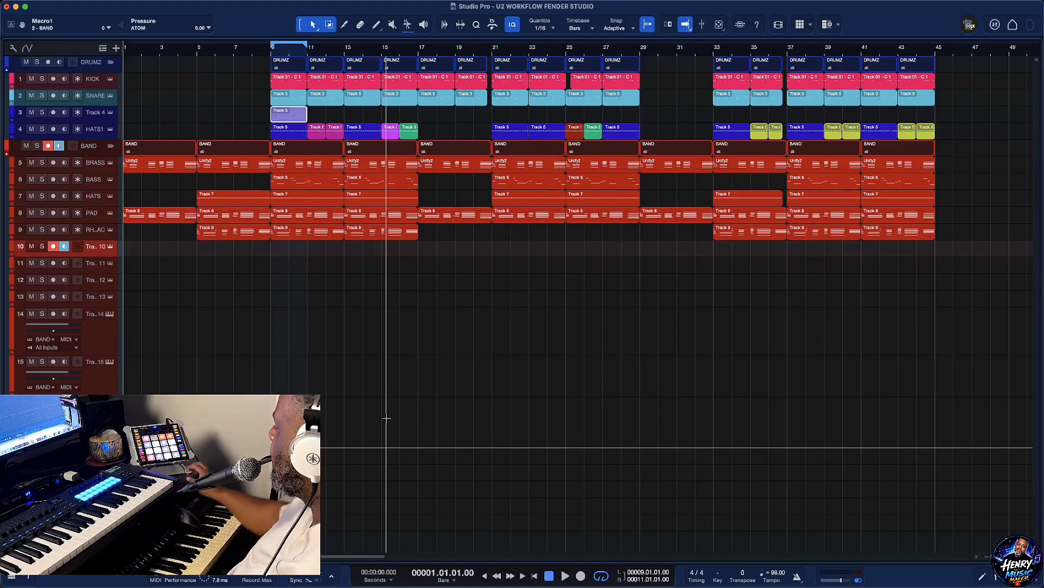
key(space)
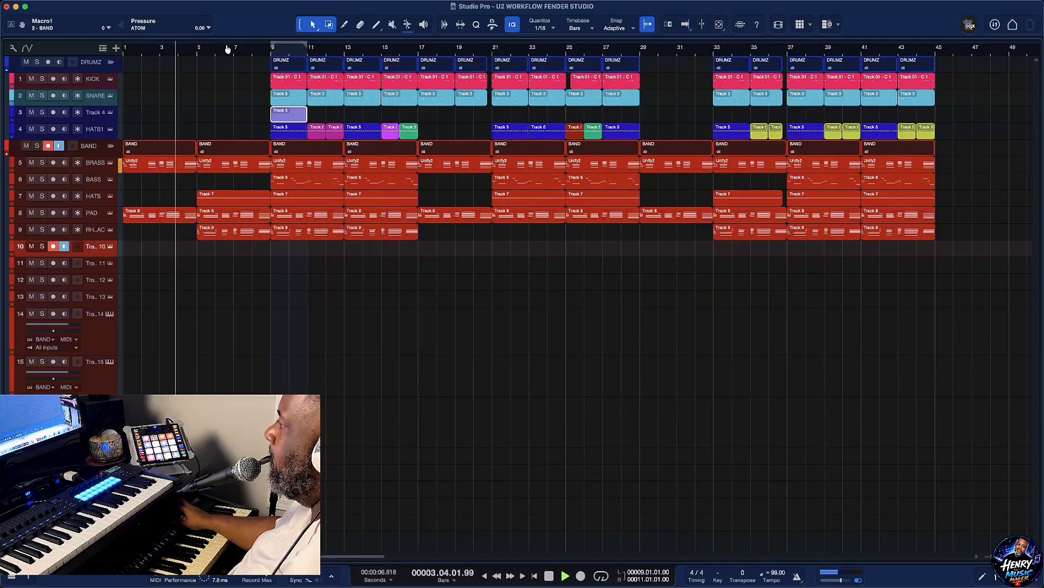
Show the mixer console below the arrangement while the song plays
scroll(228, 47, down, 4)
scroll(227, 46, up, 3)
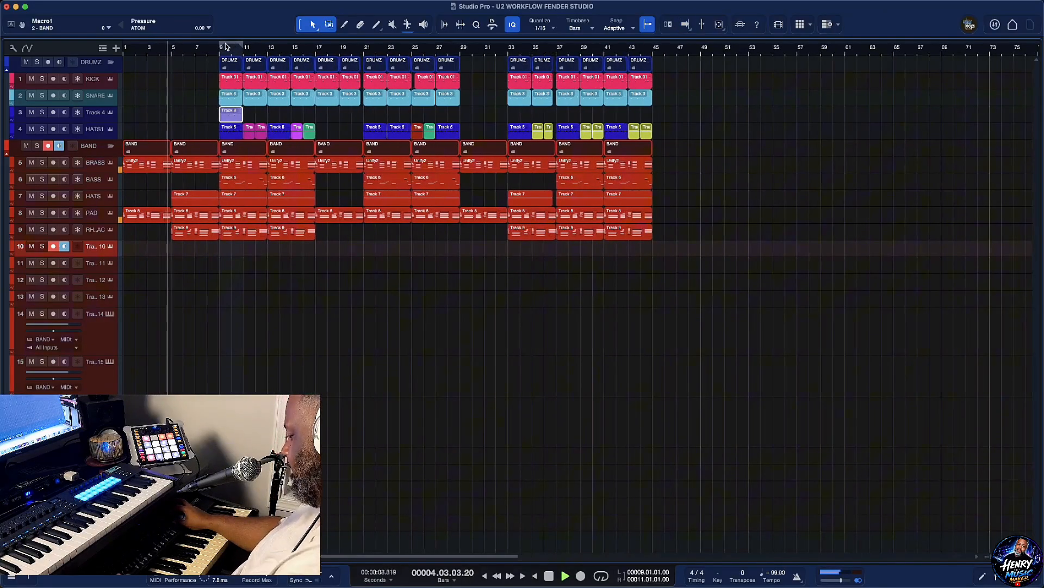
key(F3)
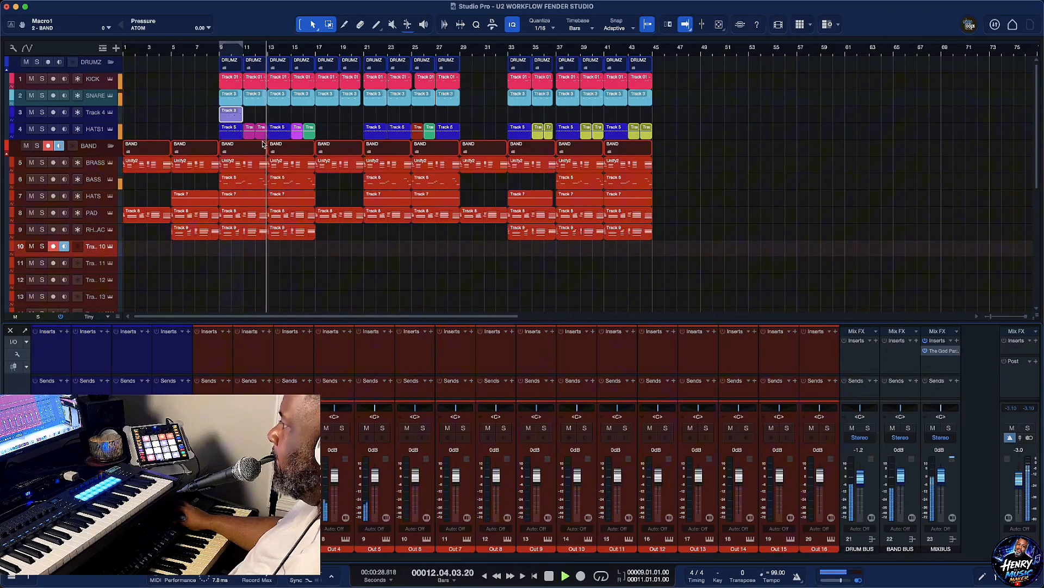
Duplicate the Track 4 clip at bar 9 three times so the part runs up to bar 17
click(239, 121)
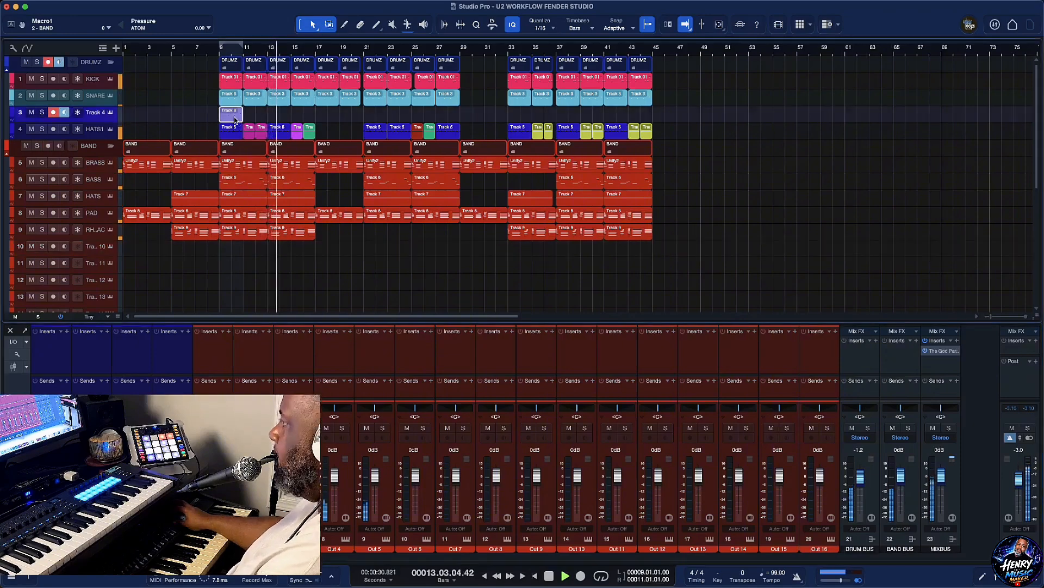
key(d)
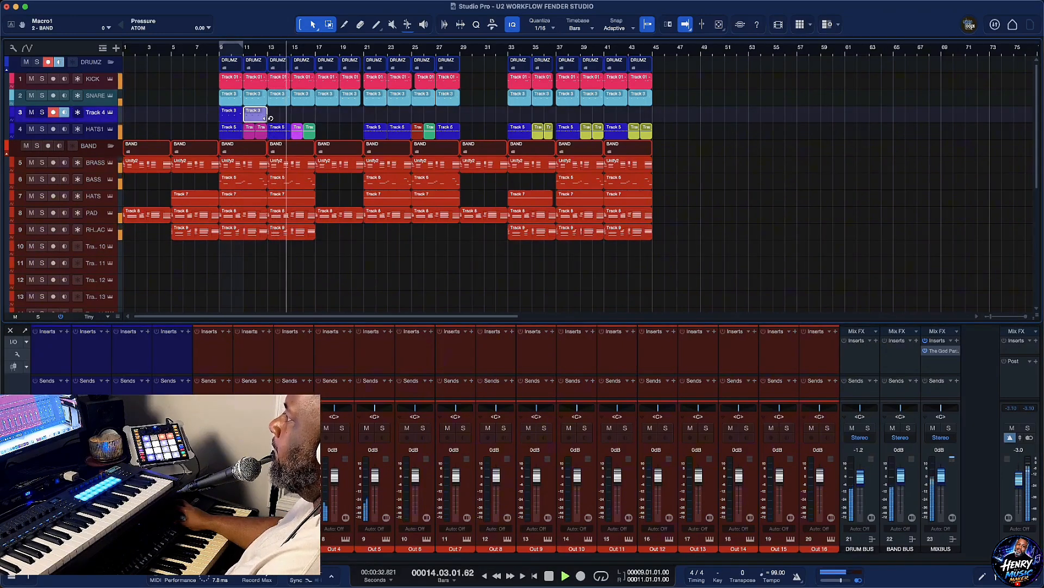
key(d)
key(d)
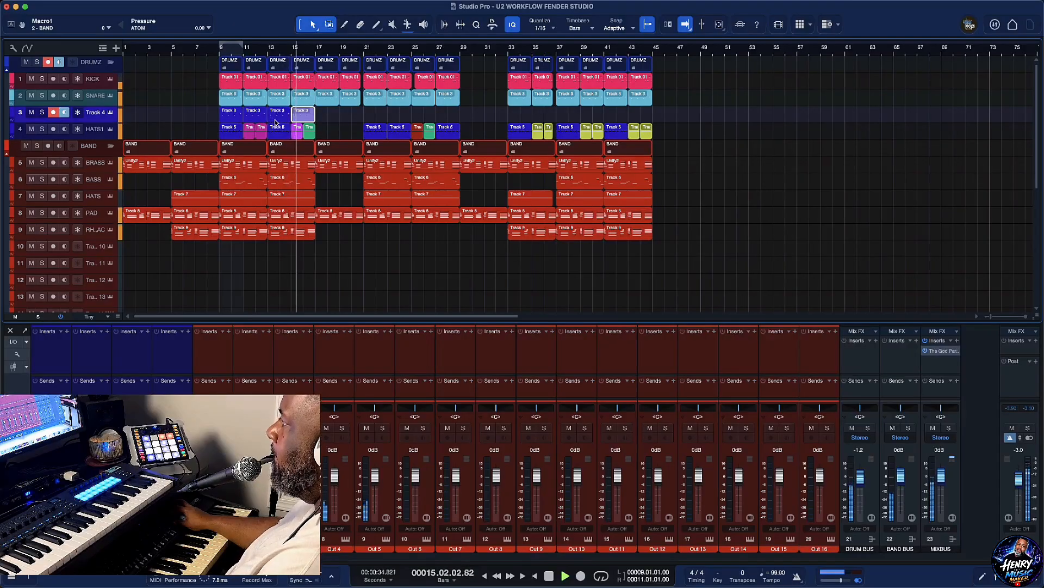